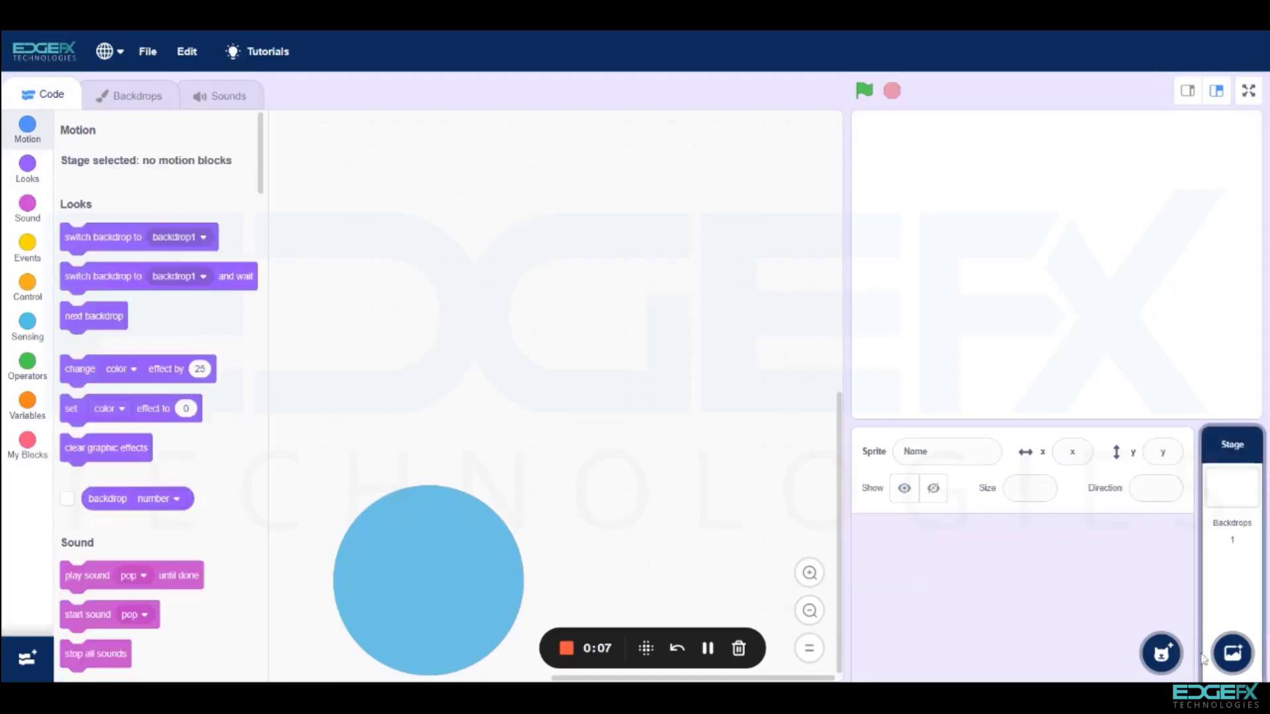
Step: Add the Pencil sprite from the sprite library to the stage
{"action": "left_click", "coordinate": [1161, 652]}
{"action": "scroll", "coordinate": [599, 383], "scroll_direction": "down", "scroll_amount": 5}
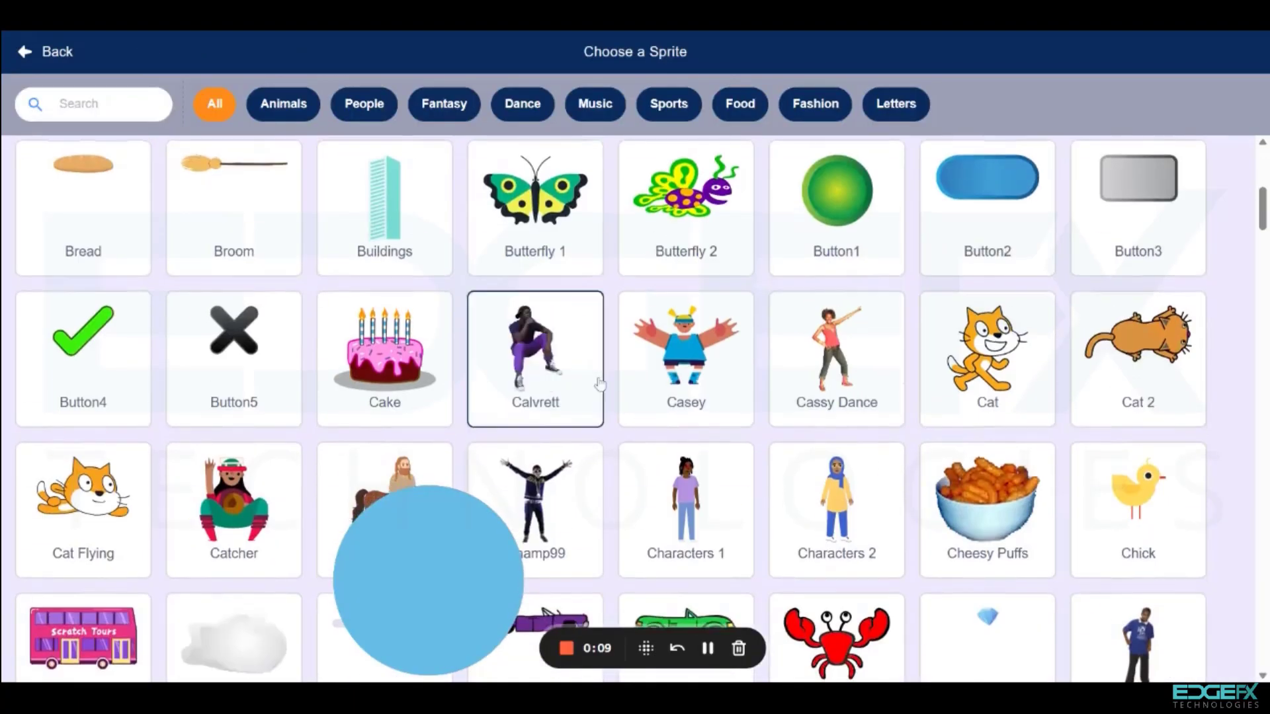
{"action": "scroll", "coordinate": [599, 382], "scroll_direction": "down", "scroll_amount": 5}
{"action": "scroll", "coordinate": [599, 382], "scroll_direction": "down", "scroll_amount": 5}
{"action": "scroll", "coordinate": [599, 381], "scroll_direction": "down", "scroll_amount": 5}
{"action": "scroll", "coordinate": [599, 382], "scroll_direction": "down", "scroll_amount": 4}
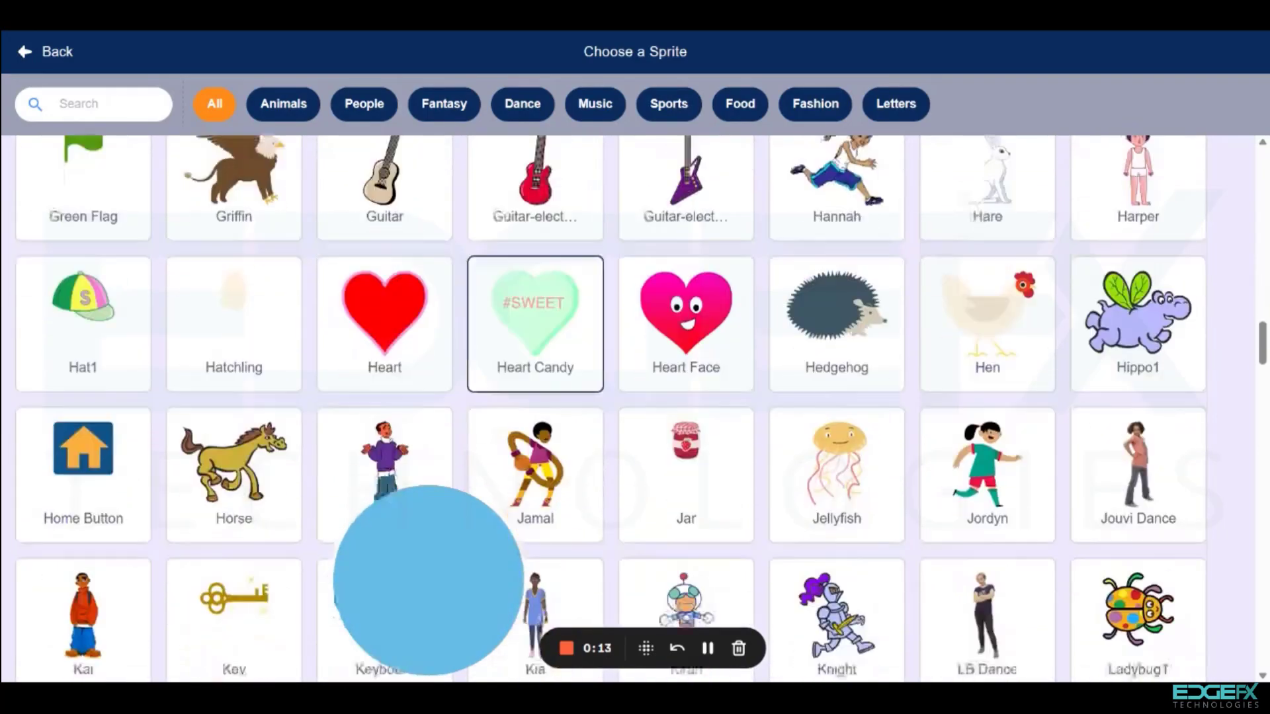
{"action": "scroll", "coordinate": [535, 327], "scroll_direction": "down", "scroll_amount": 5}
{"action": "scroll", "coordinate": [537, 327], "scroll_direction": "down", "scroll_amount": 5}
{"action": "scroll", "coordinate": [535, 327], "scroll_direction": "down", "scroll_amount": 5}
{"action": "scroll", "coordinate": [535, 327], "scroll_direction": "down", "scroll_amount": 2}
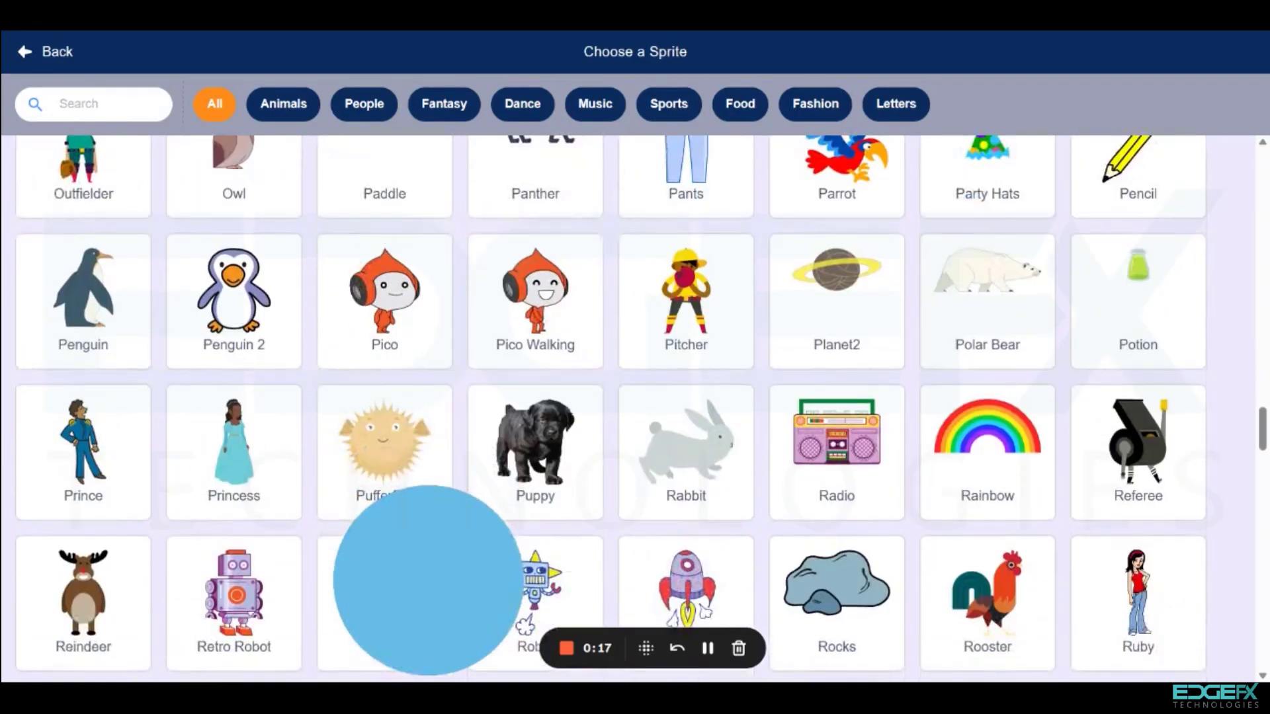
{"action": "scroll", "coordinate": [706, 611], "scroll_direction": "up", "scroll_amount": 2}
{"action": "left_click", "coordinate": [1132, 385]}
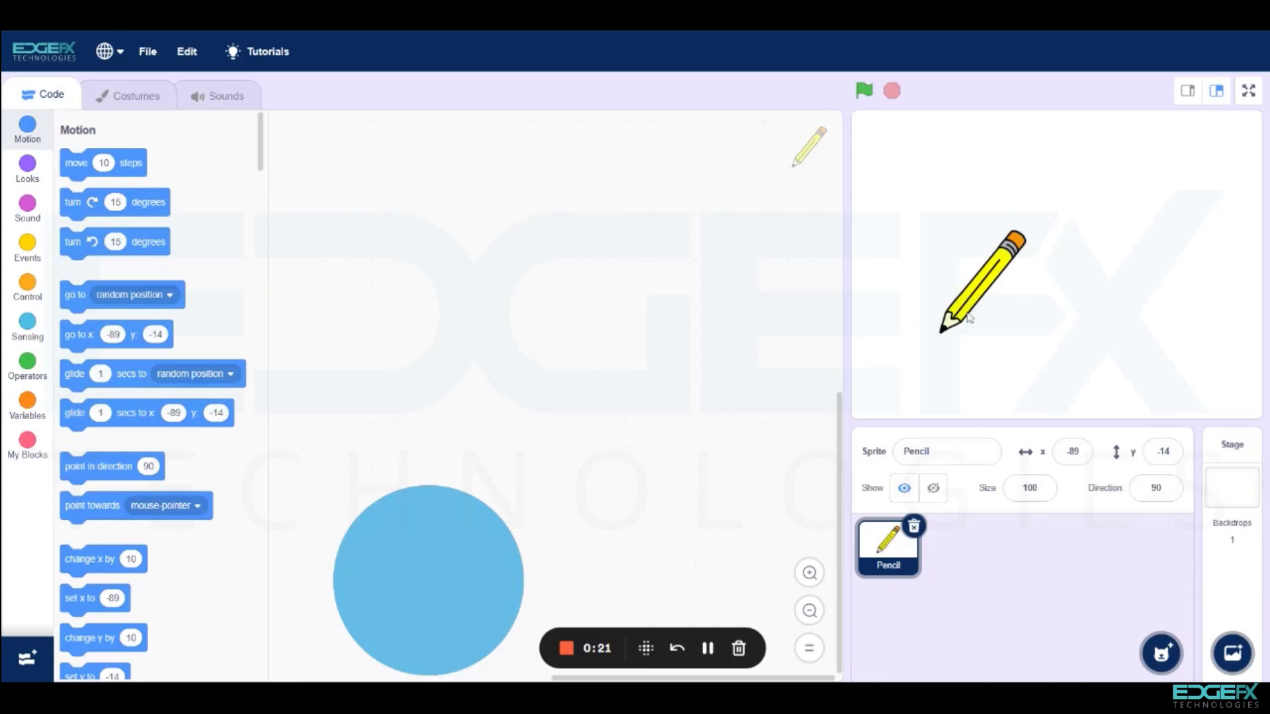
Step: Set the Pencil sprite's size to 10
{"action": "left_click", "coordinate": [1030, 488]}
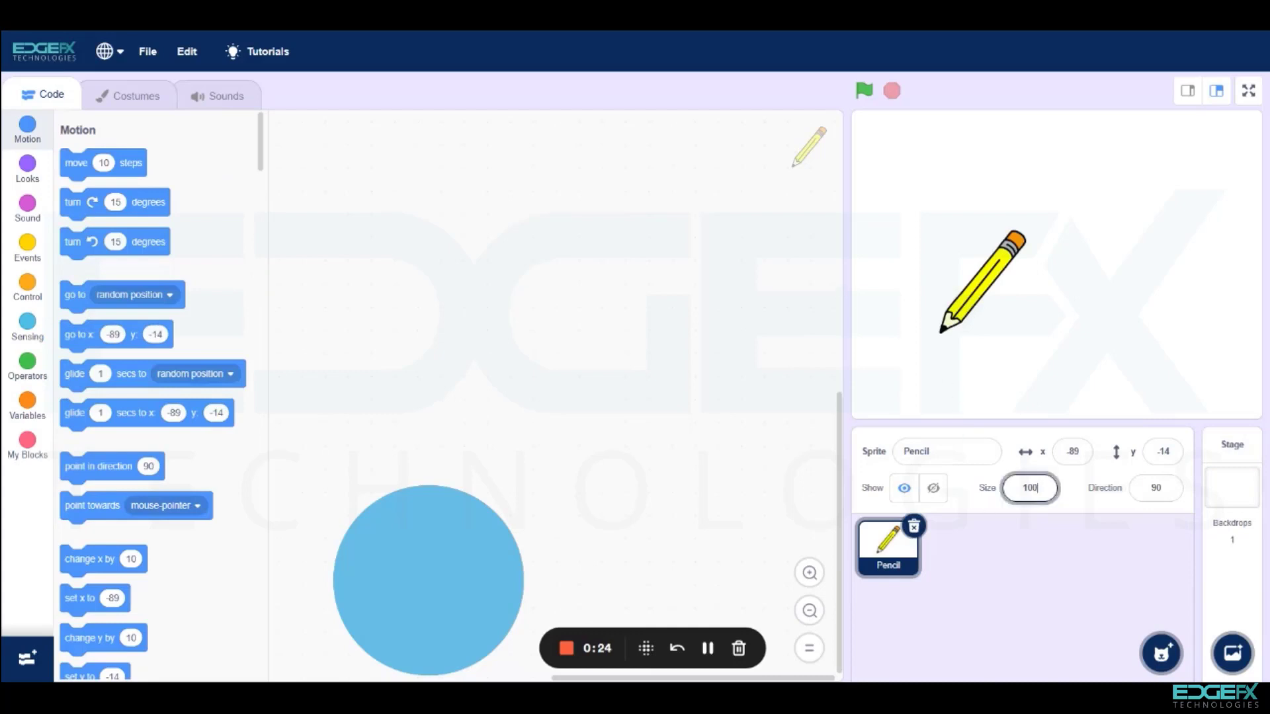
{"action": "type", "text": "10"}
{"action": "key", "text": "Return"}
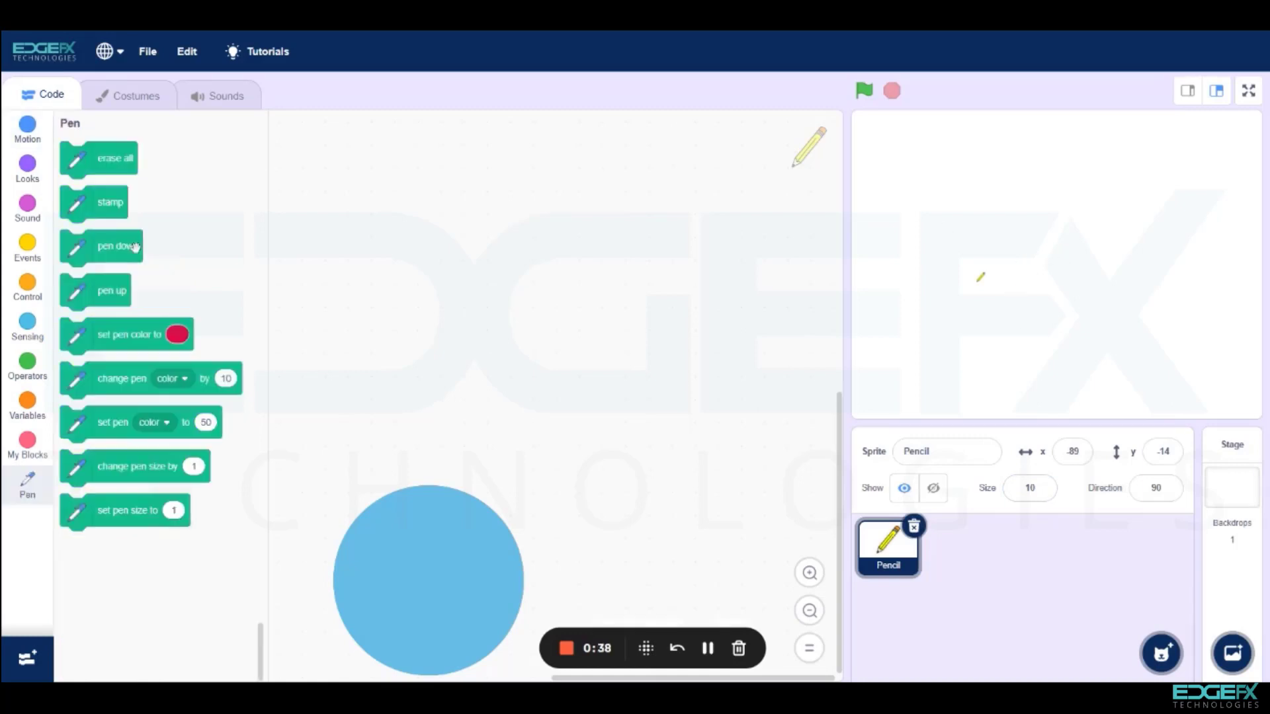
Step: Start a green-flag script with pen up and erase all
{"action": "left_click", "coordinate": [28, 250]}
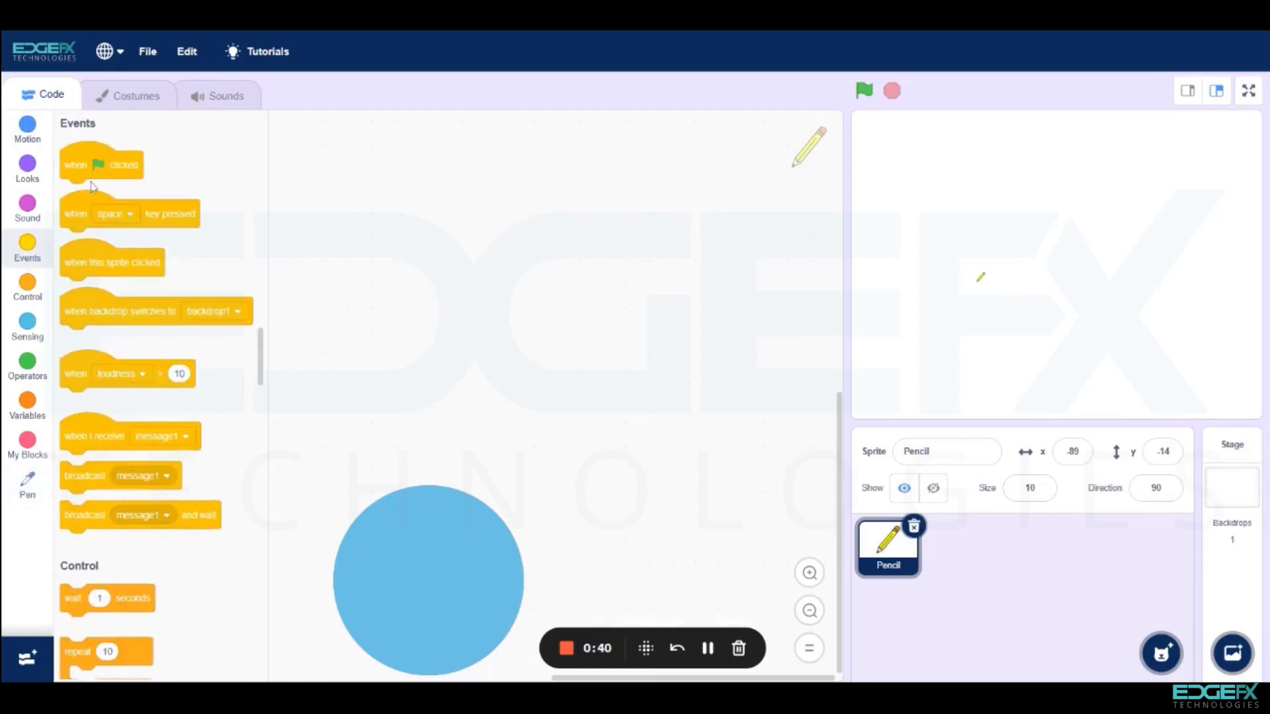
{"action": "left_click_drag", "start_coordinate": [92, 165], "coordinate": [407, 171]}
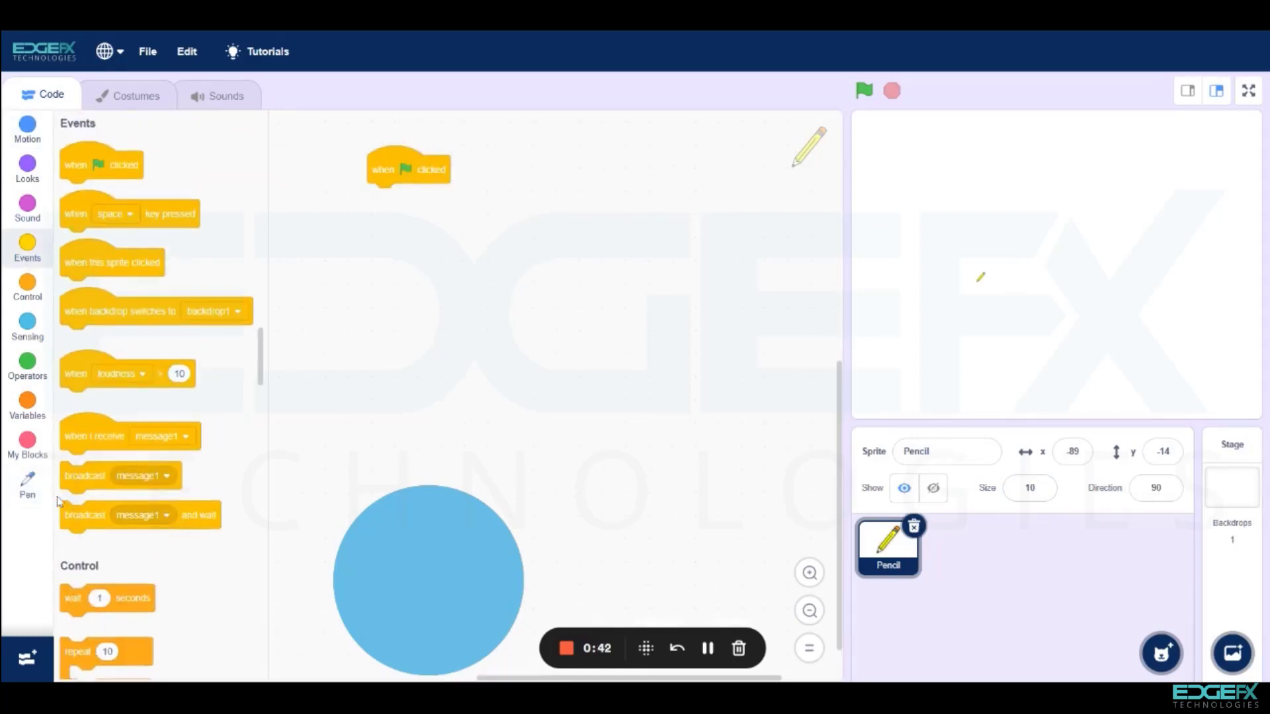
{"action": "left_click", "coordinate": [28, 494]}
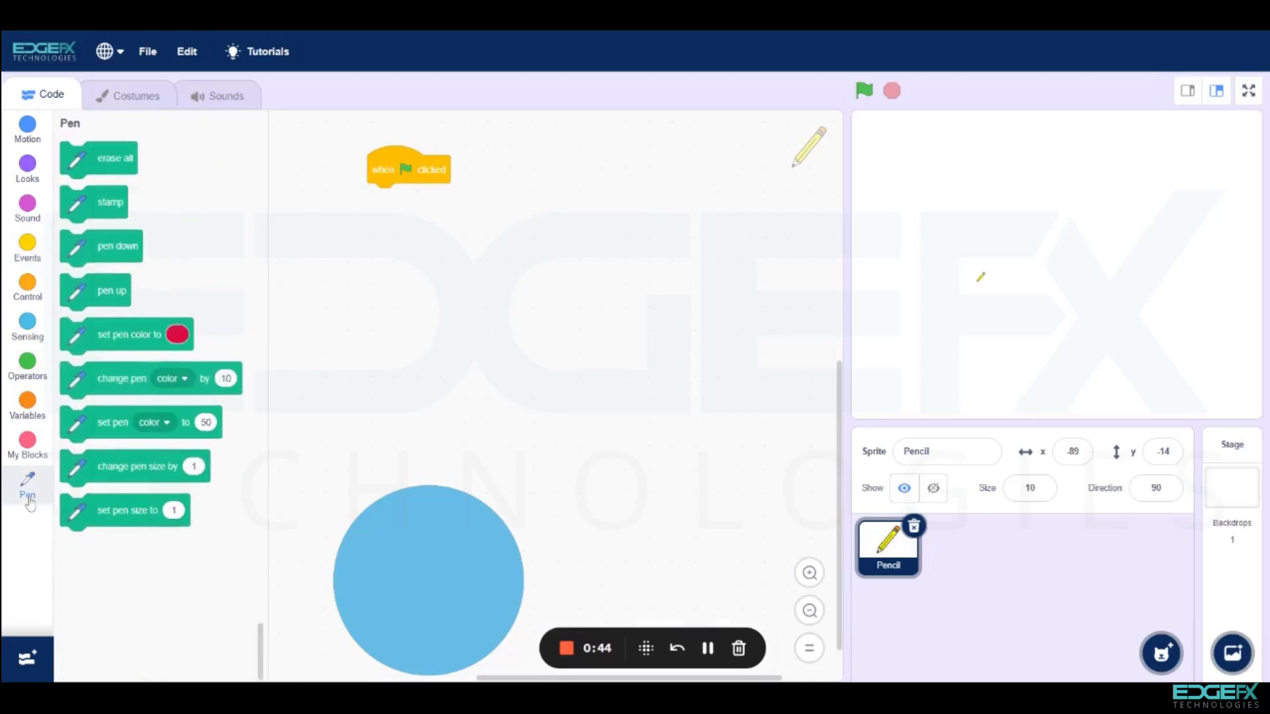
{"action": "left_click_drag", "start_coordinate": [107, 293], "coordinate": [417, 199]}
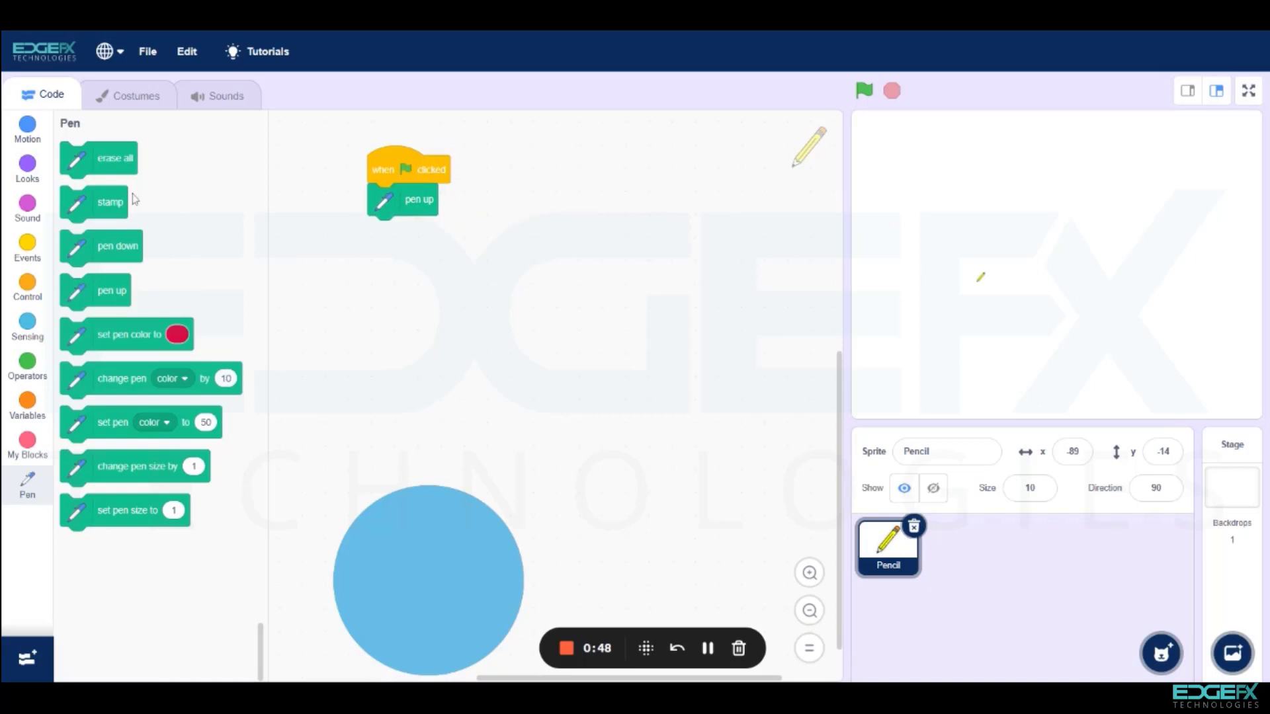
{"action": "left_click_drag", "start_coordinate": [117, 158], "coordinate": [416, 233]}
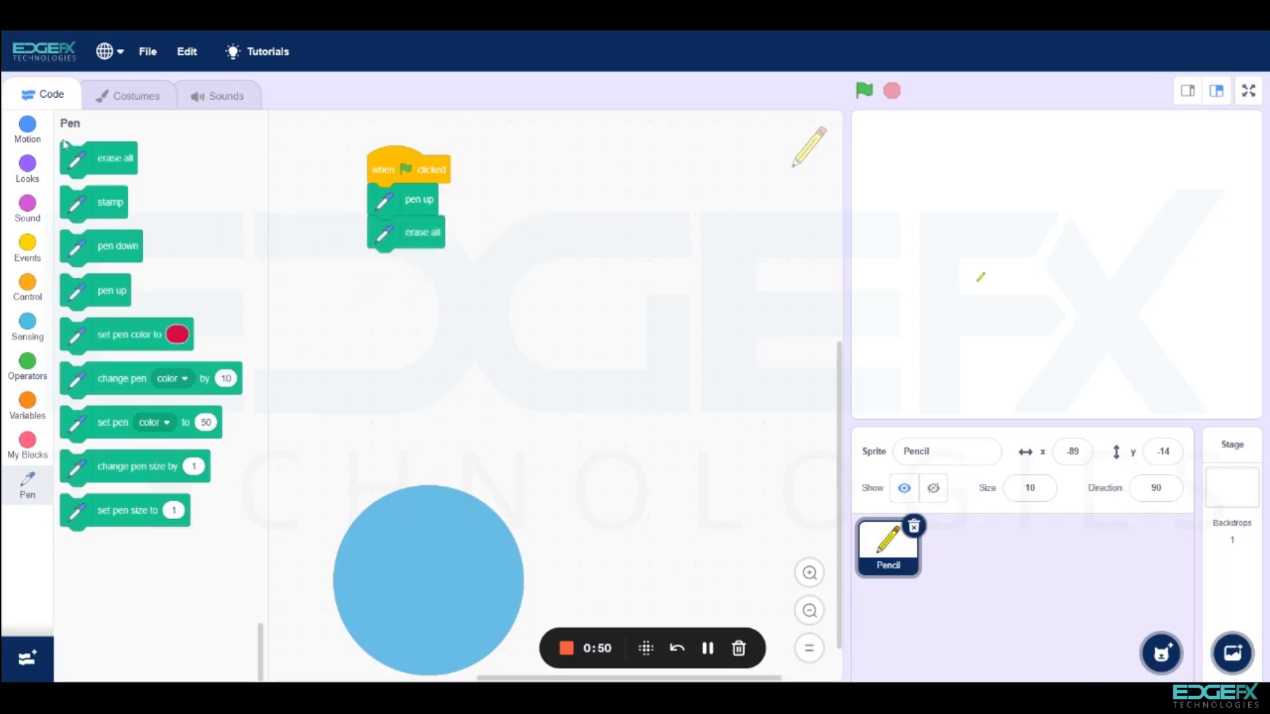
Step: Add a go to x 0 y 0 block after erase all
{"action": "left_click", "coordinate": [27, 131]}
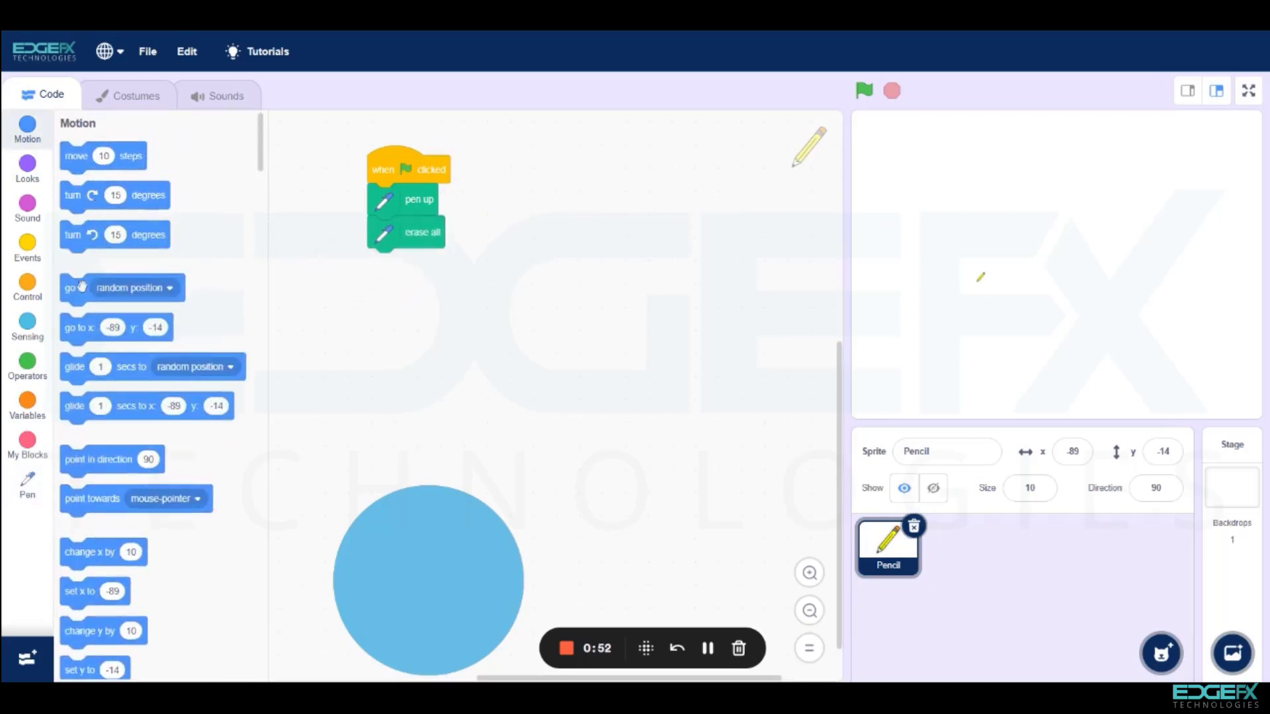
{"action": "left_click_drag", "start_coordinate": [80, 328], "coordinate": [392, 263]}
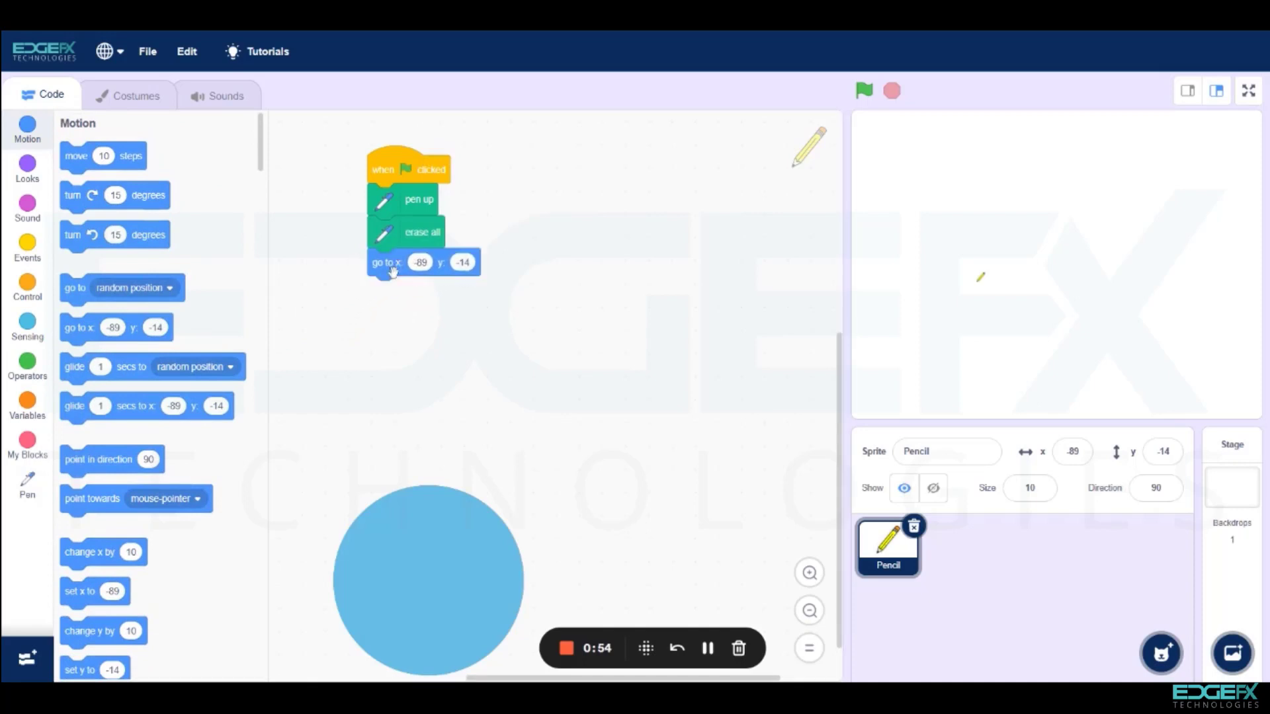
{"action": "left_click", "coordinate": [422, 264]}
{"action": "key", "text": "BackSpace"}
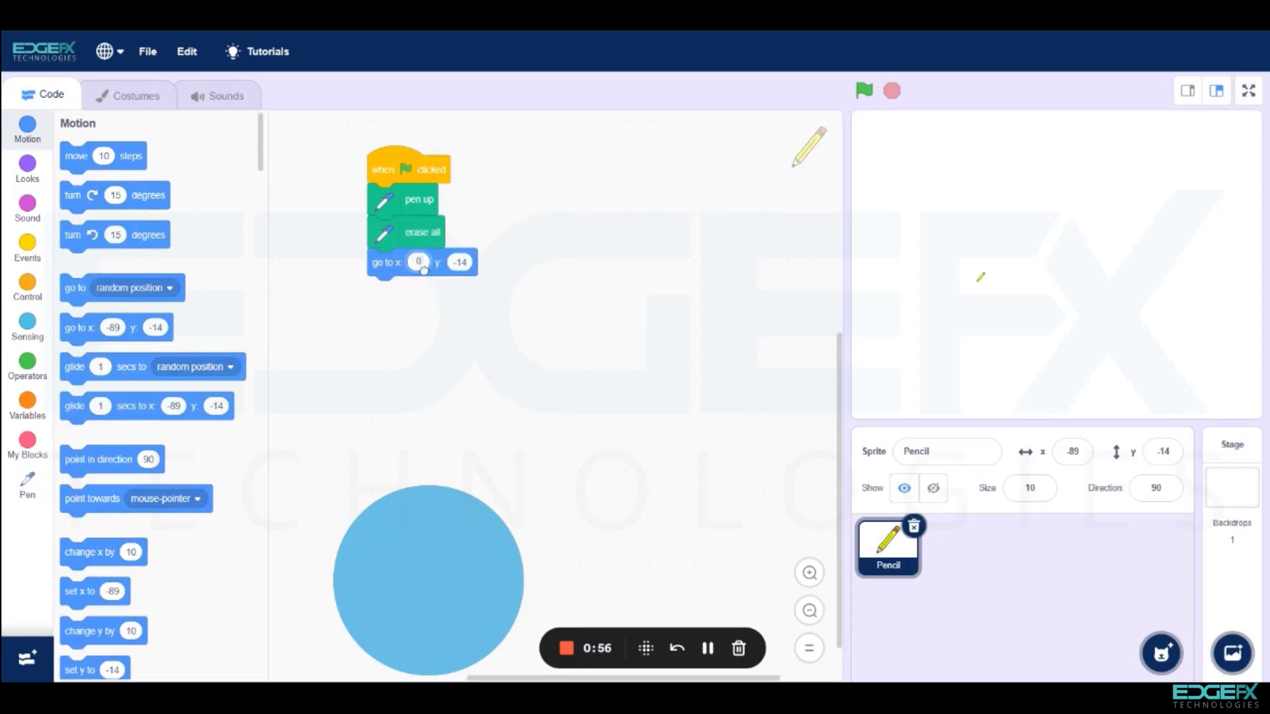
{"action": "type", "text": "0"}
{"action": "left_click", "coordinate": [459, 263]}
{"action": "key", "text": "BackSpace"}
{"action": "type", "text": "0"}
{"action": "left_click", "coordinate": [241, 318]}
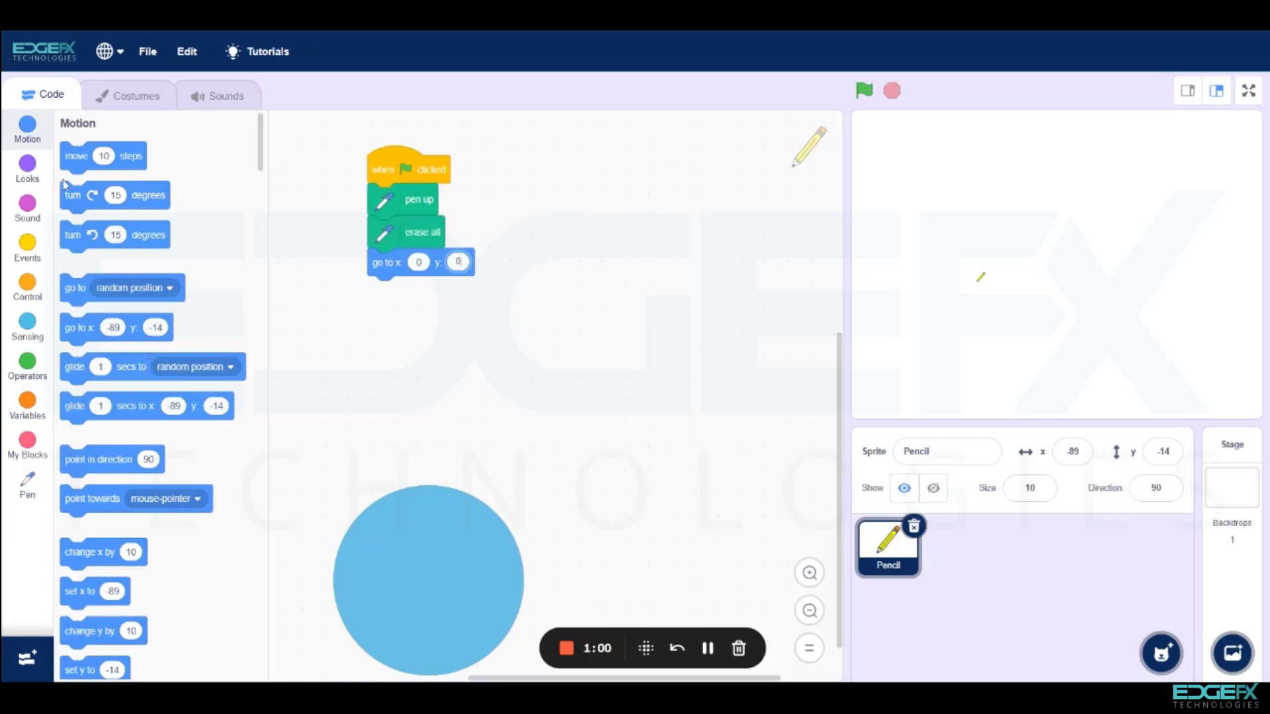
Step: Finish the script with point in direction 90 and pen down
{"action": "left_click_drag", "start_coordinate": [96, 459], "coordinate": [405, 290]}
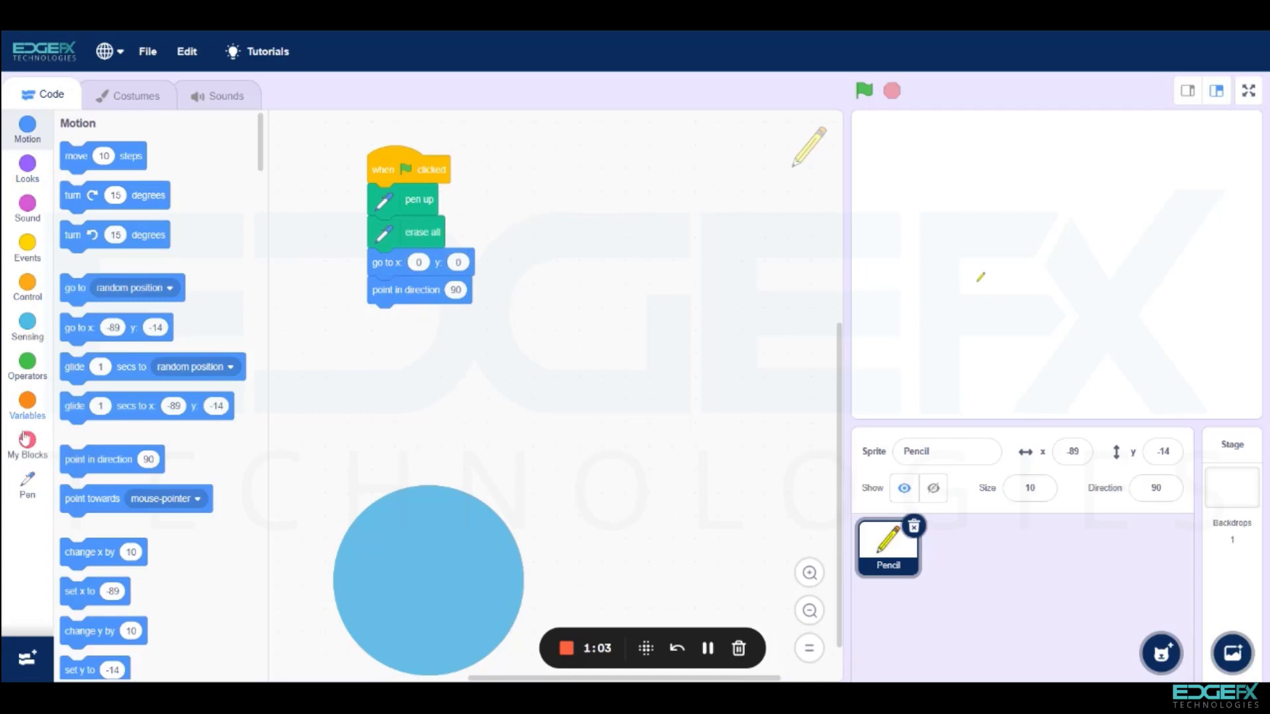
{"action": "left_click", "coordinate": [27, 487]}
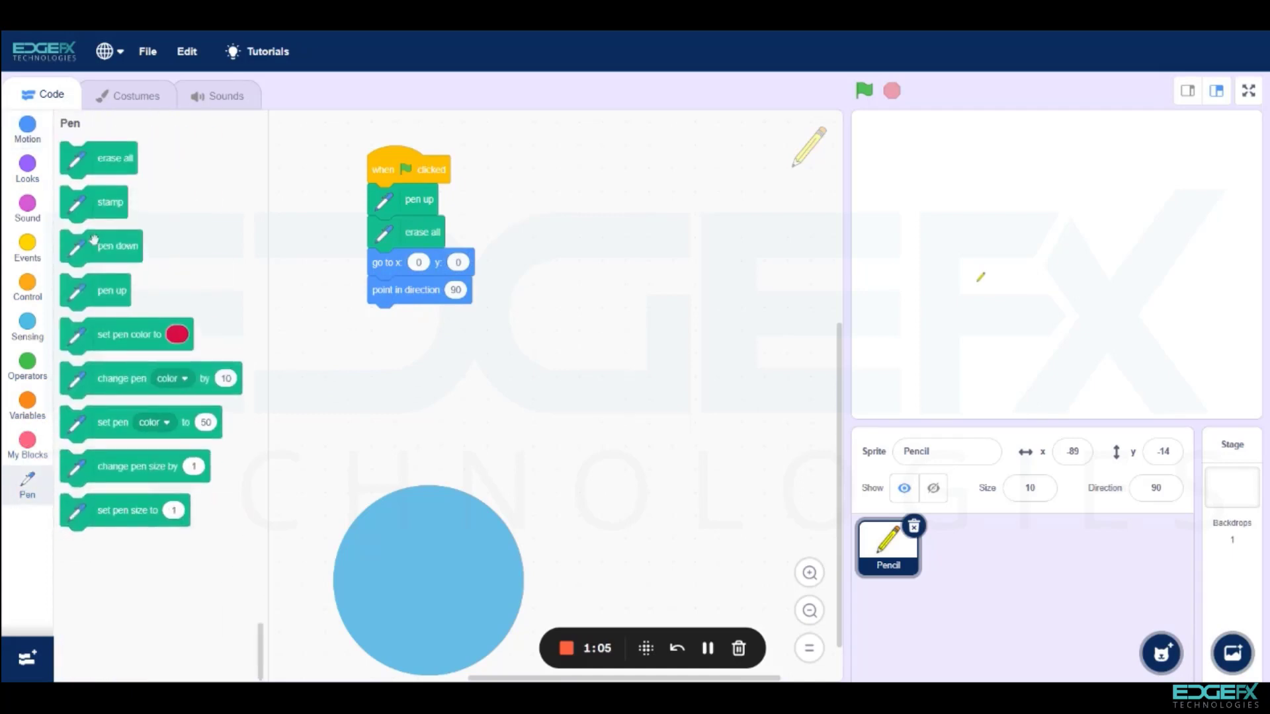
{"action": "left_click_drag", "start_coordinate": [101, 248], "coordinate": [409, 322]}
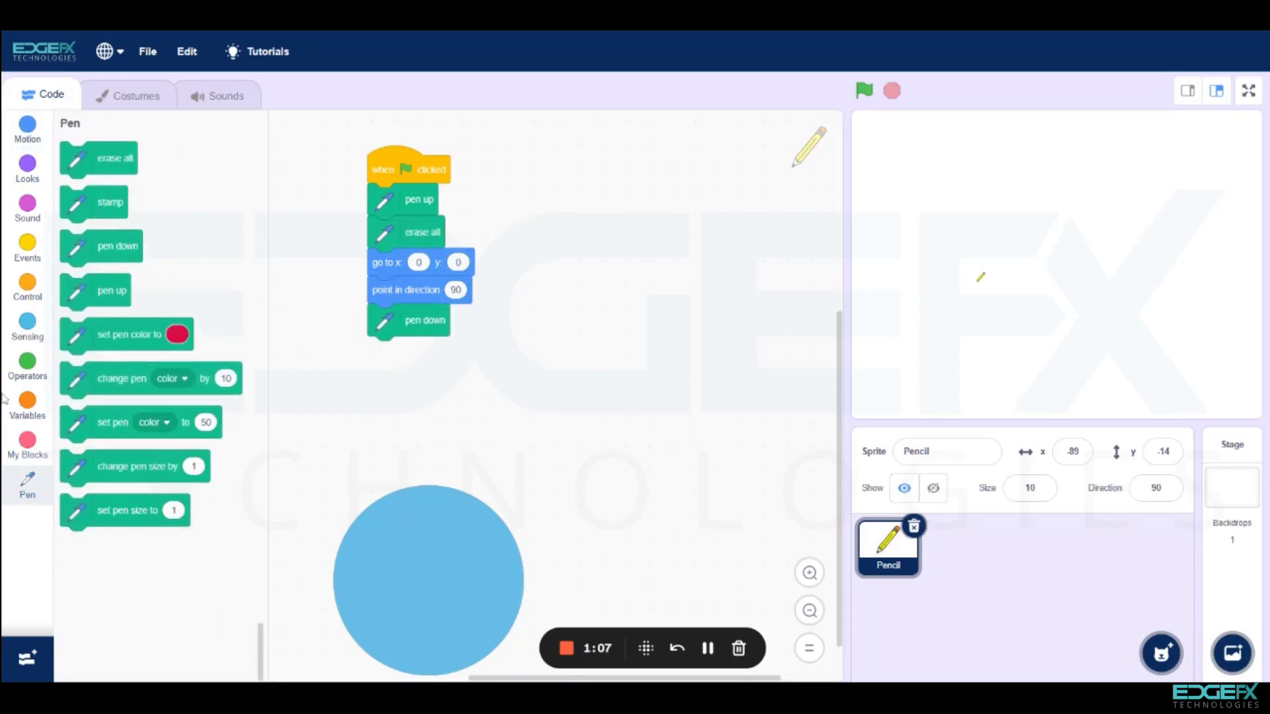
{"action": "left_click", "coordinate": [27, 451]}
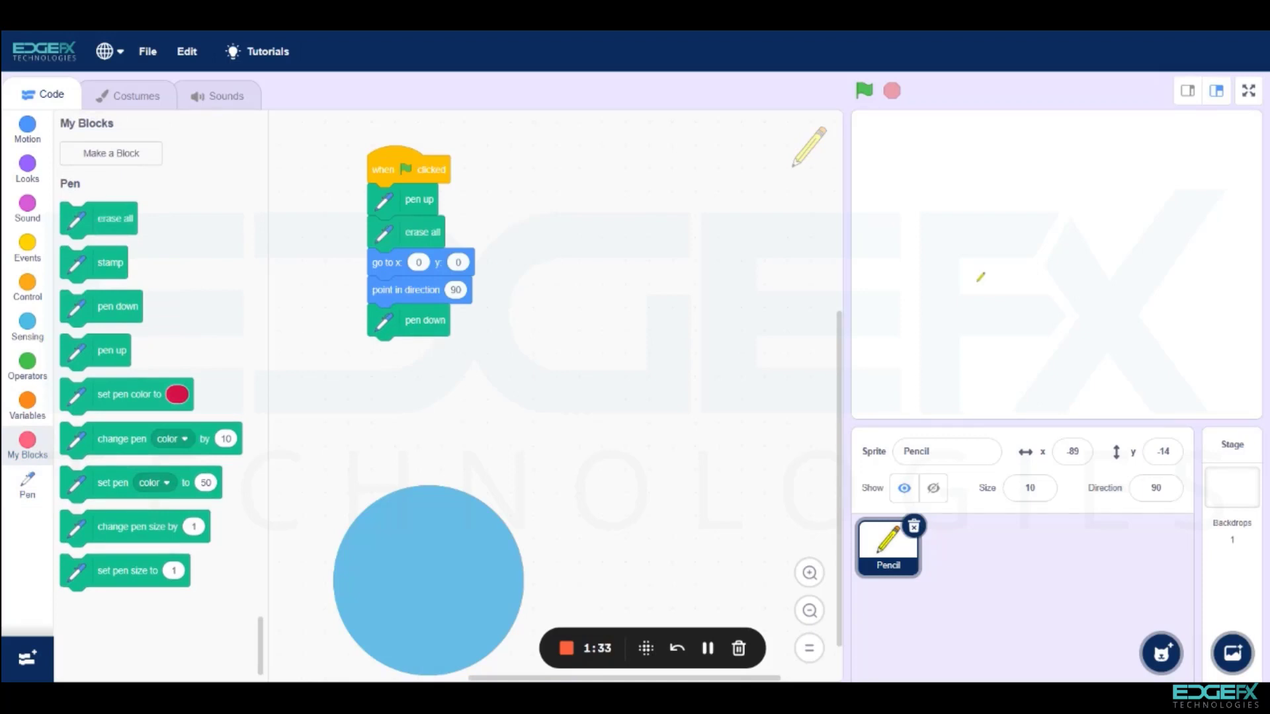
Step: Create a custom 'circle' block with two inputs, step and size
{"action": "left_click", "coordinate": [111, 152]}
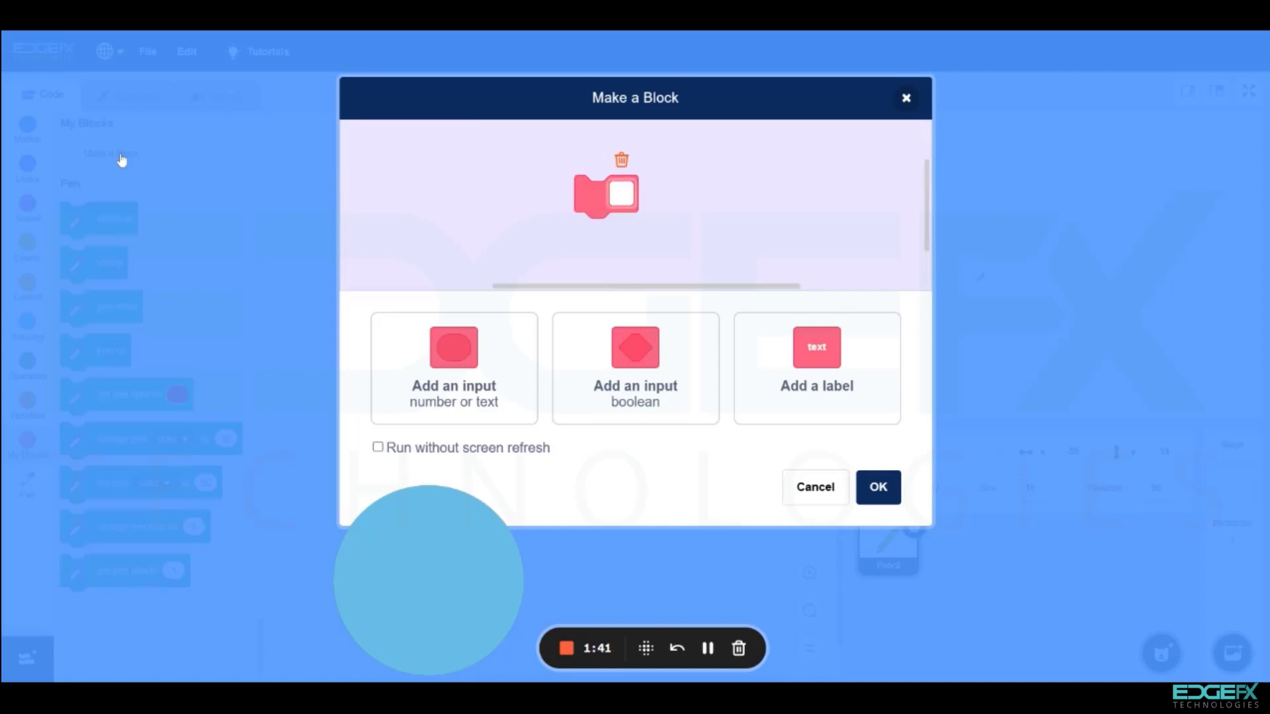
{"action": "type", "text": "clr"}
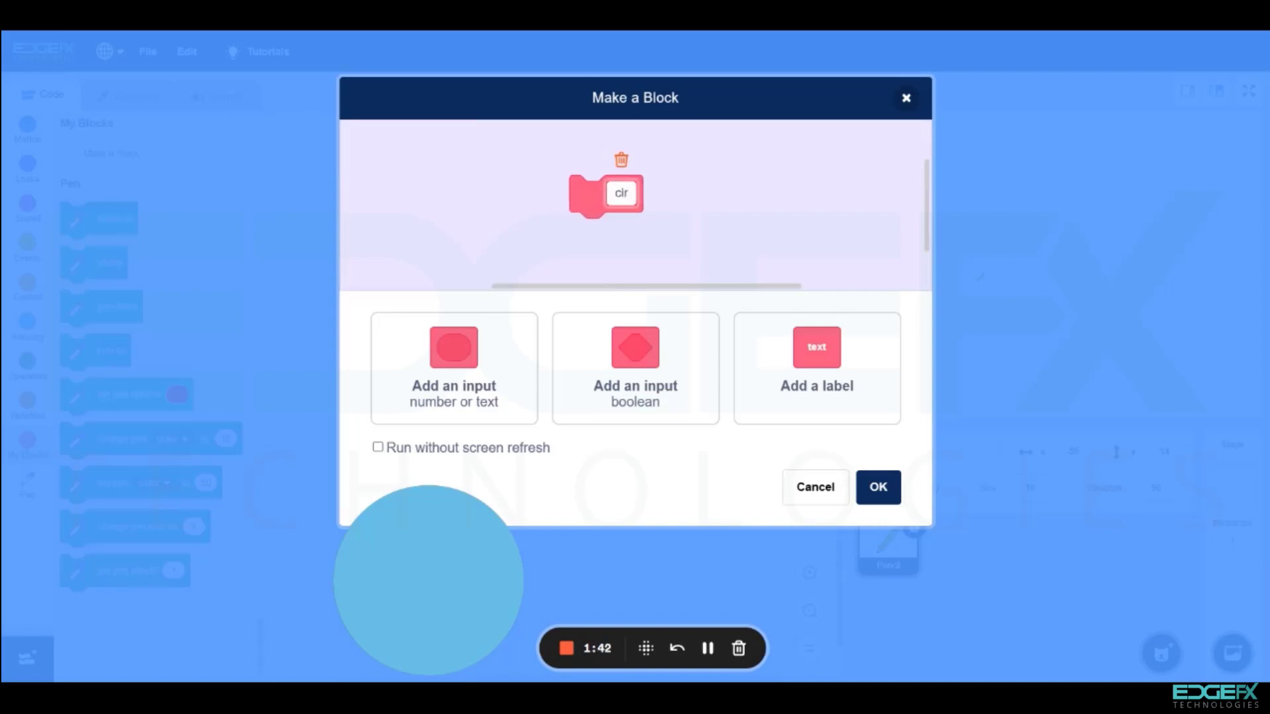
{"action": "type", "text": "cle"}
{"action": "left_click", "coordinate": [476, 362]}
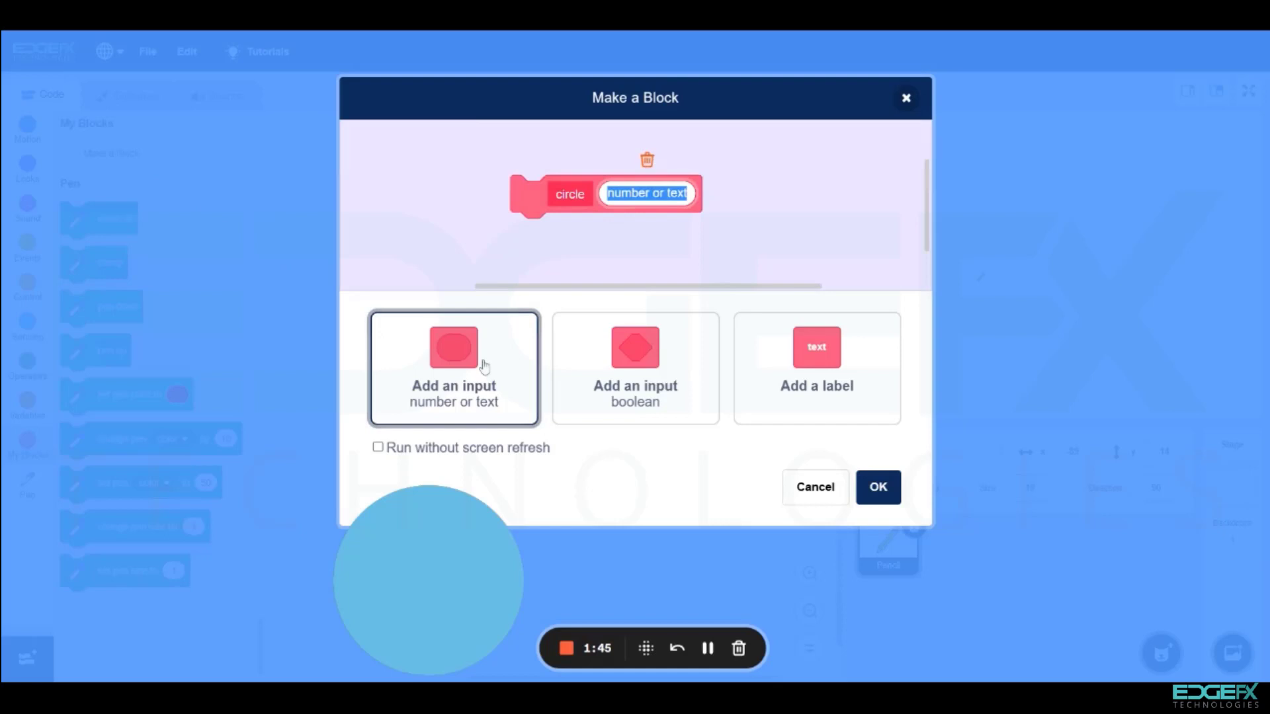
{"action": "type", "text": "step"}
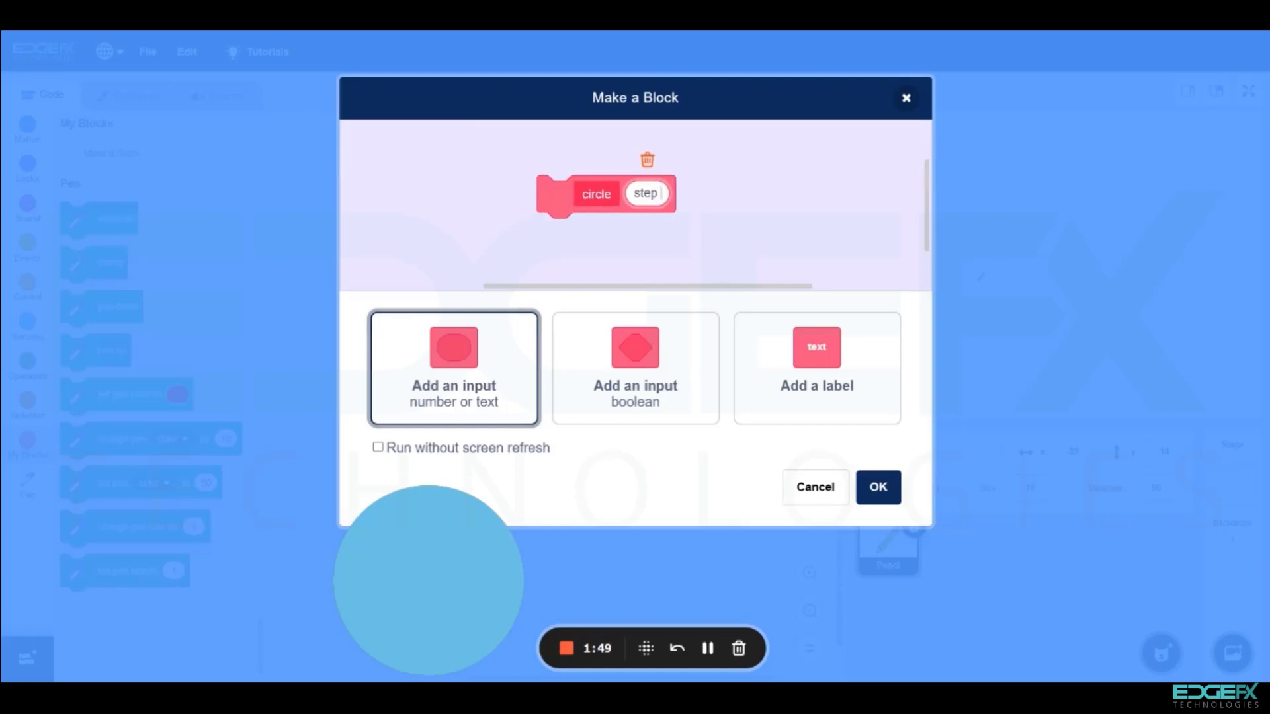
{"action": "left_click", "coordinate": [474, 392]}
{"action": "type", "text": "si"}
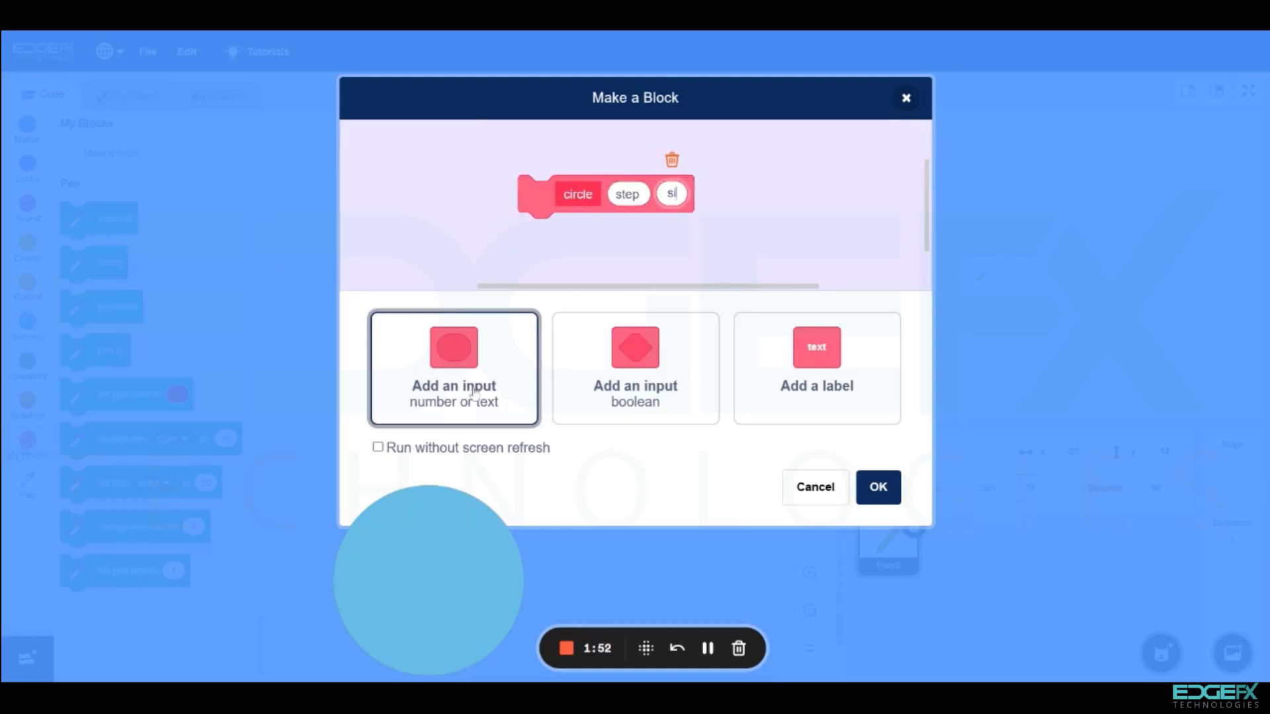
{"action": "type", "text": "ze"}
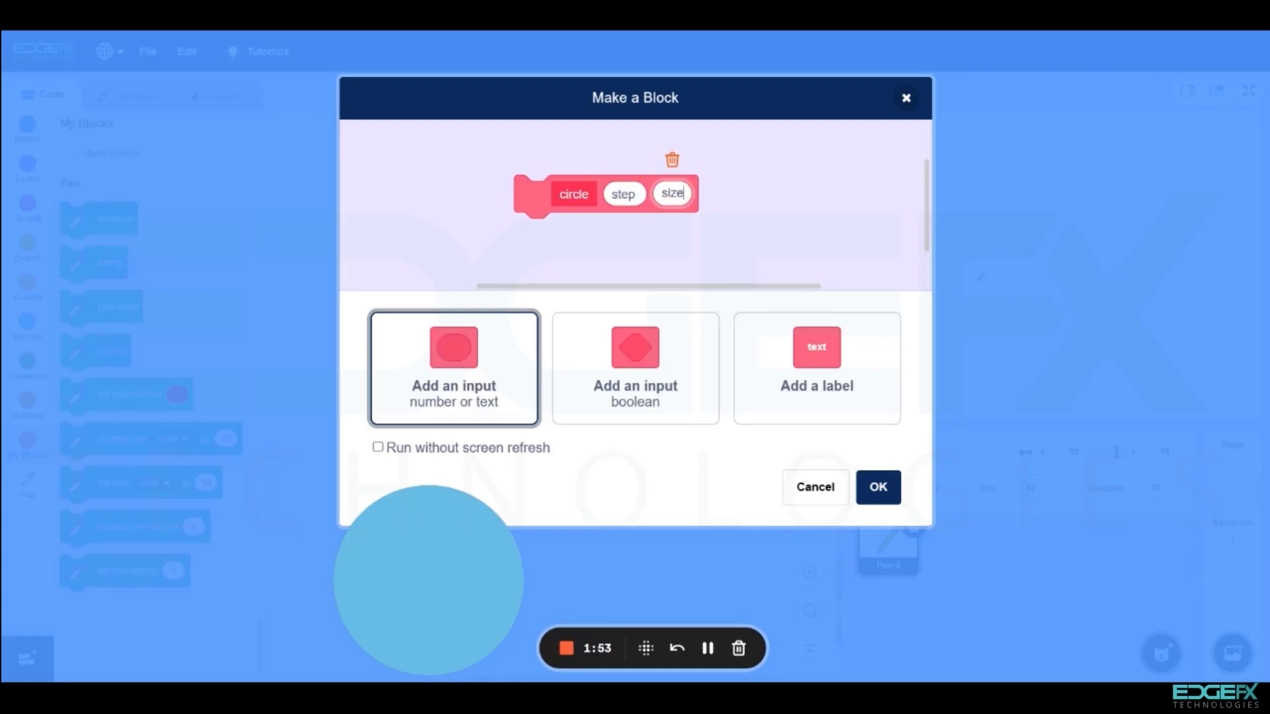
{"action": "left_click", "coordinate": [709, 566]}
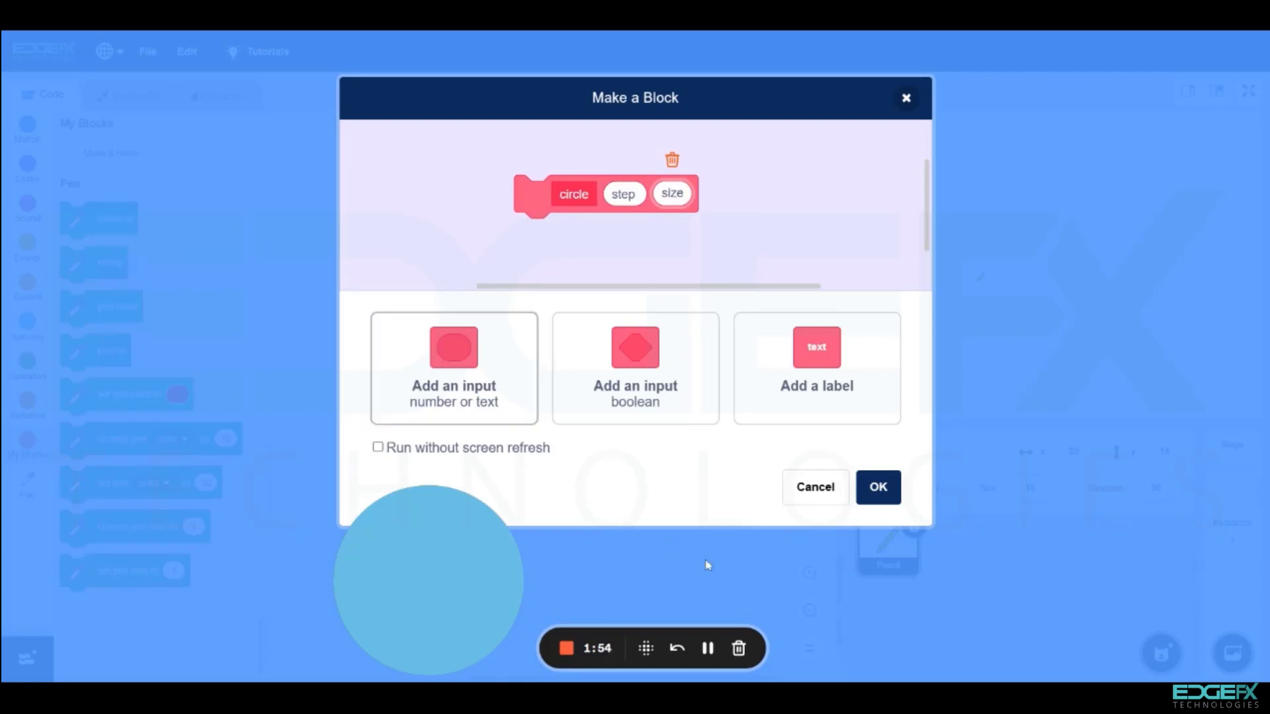
{"action": "left_click", "coordinate": [879, 488]}
Step: Put an if-else block under the define circle hat
{"action": "left_click", "coordinate": [26, 401]}
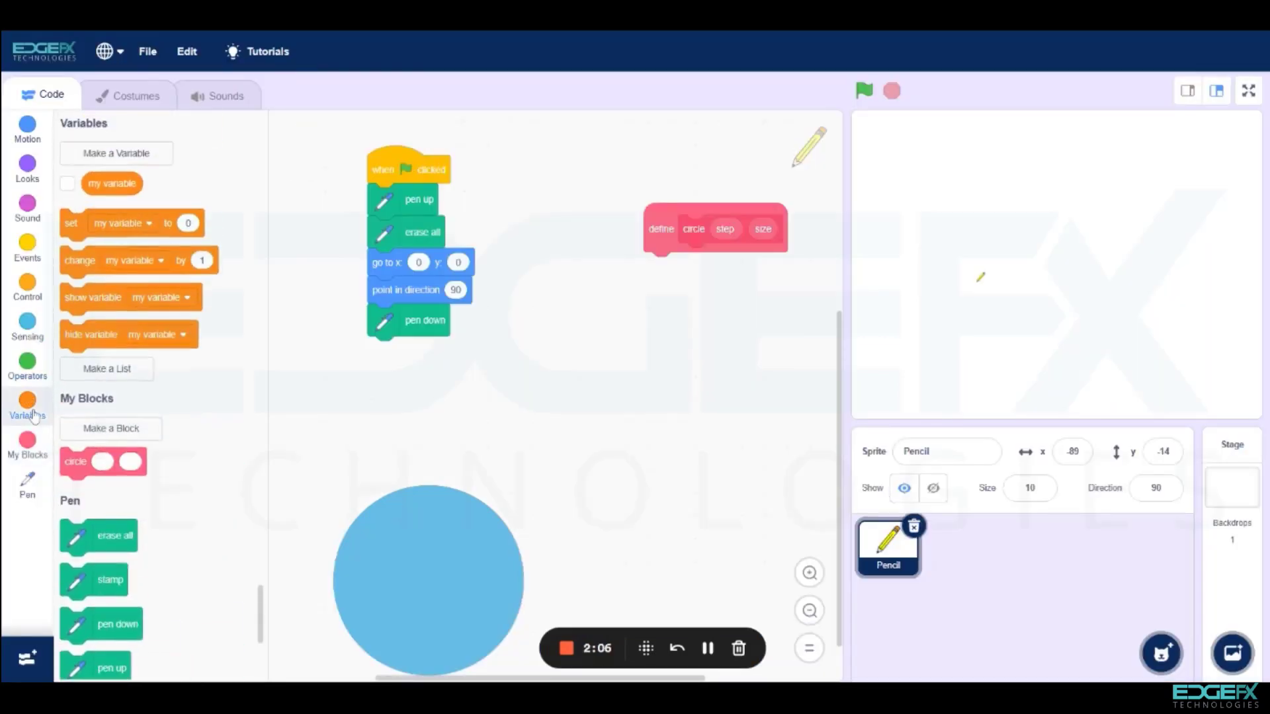
{"action": "left_click", "coordinate": [27, 251]}
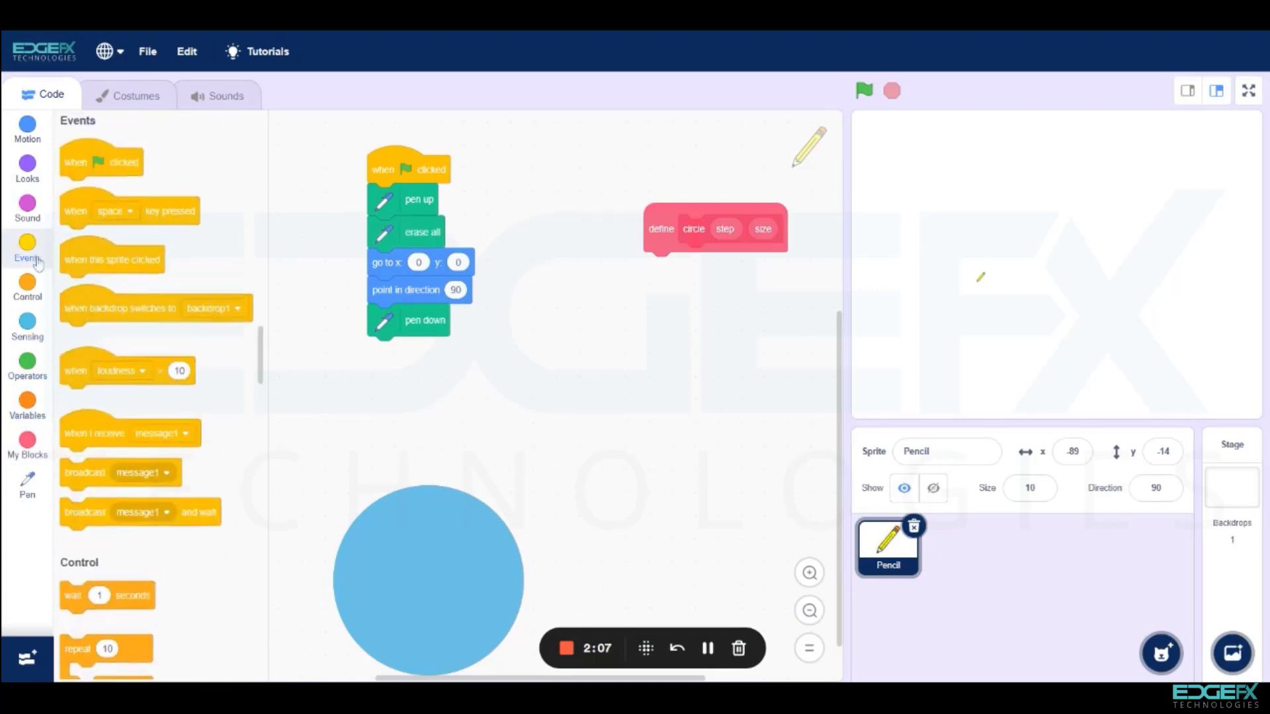
{"action": "left_click", "coordinate": [27, 286]}
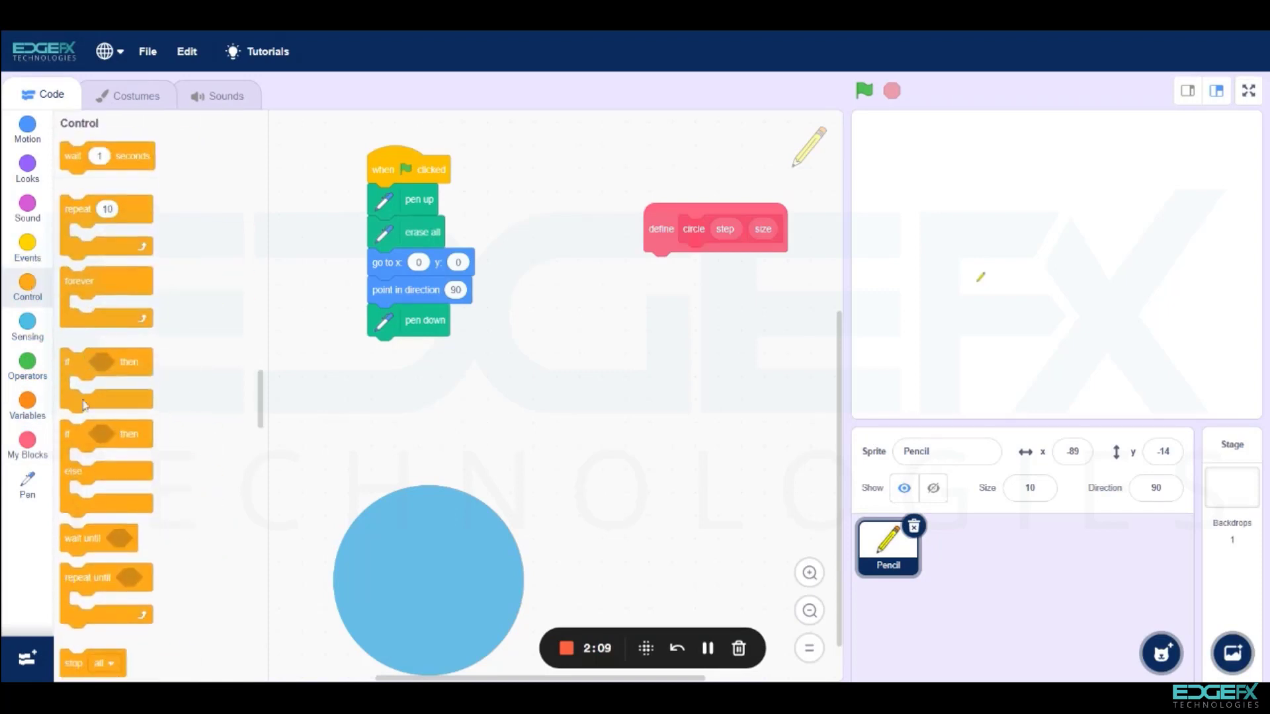
{"action": "left_click_drag", "start_coordinate": [80, 437], "coordinate": [655, 266]}
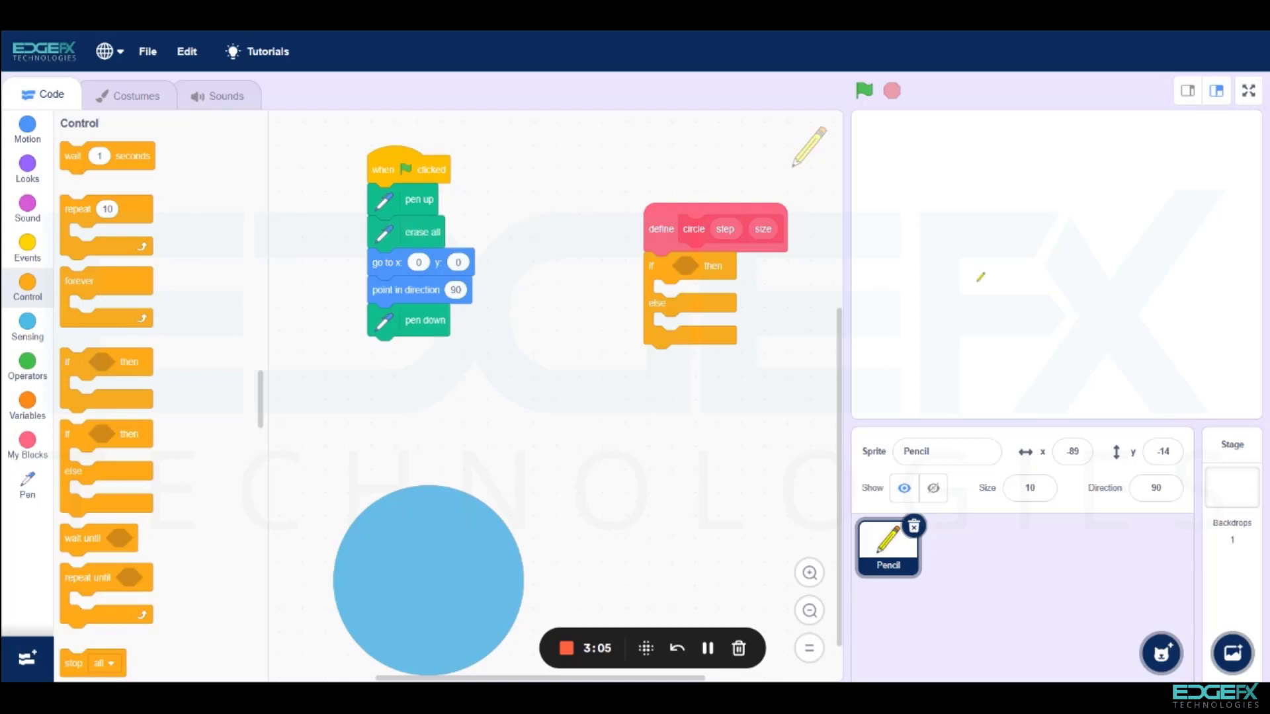
Step: Make the if condition check whether step equals 0
{"action": "left_click", "coordinate": [28, 368]}
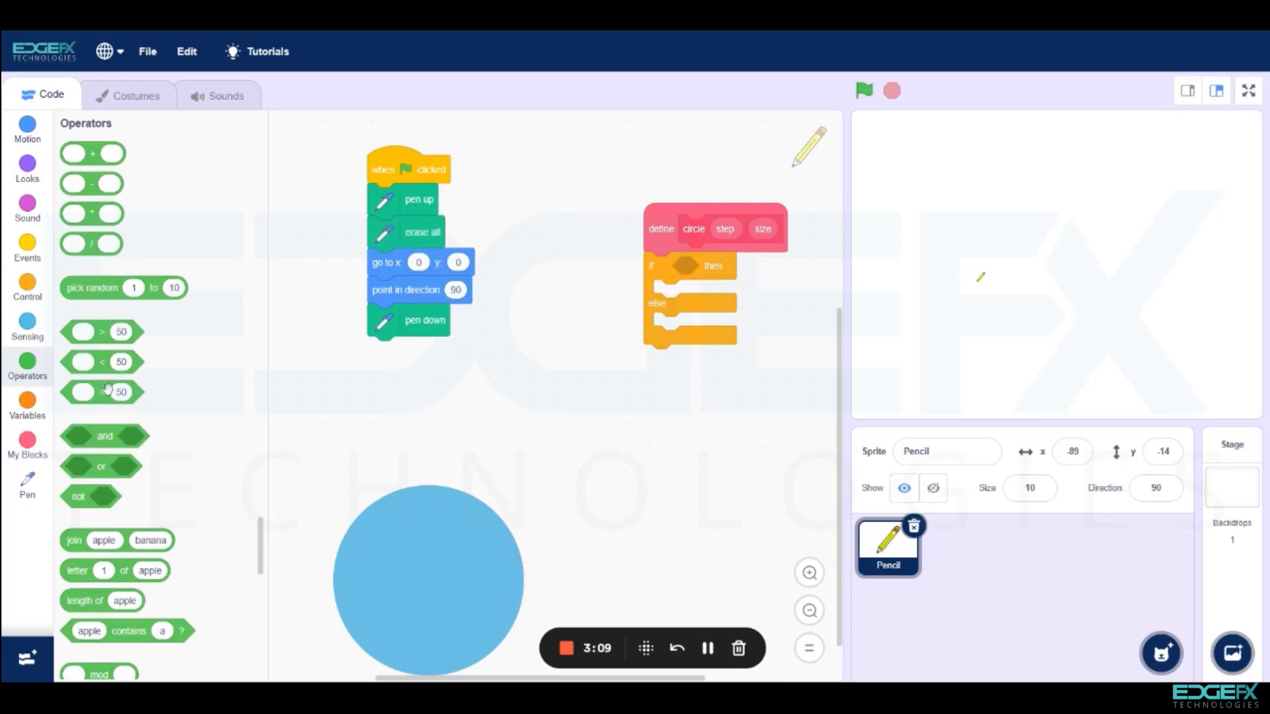
{"action": "left_click_drag", "start_coordinate": [108, 392], "coordinate": [715, 266]}
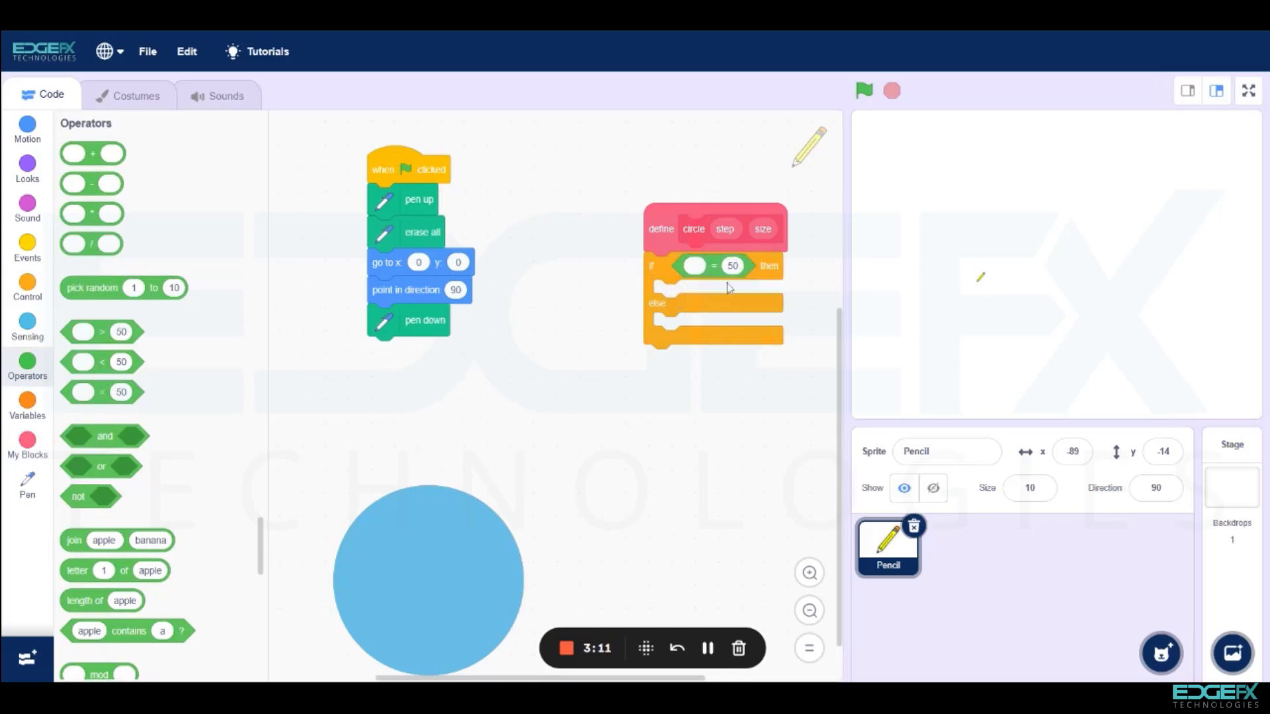
{"action": "left_click_drag", "start_coordinate": [724, 229], "coordinate": [695, 266]}
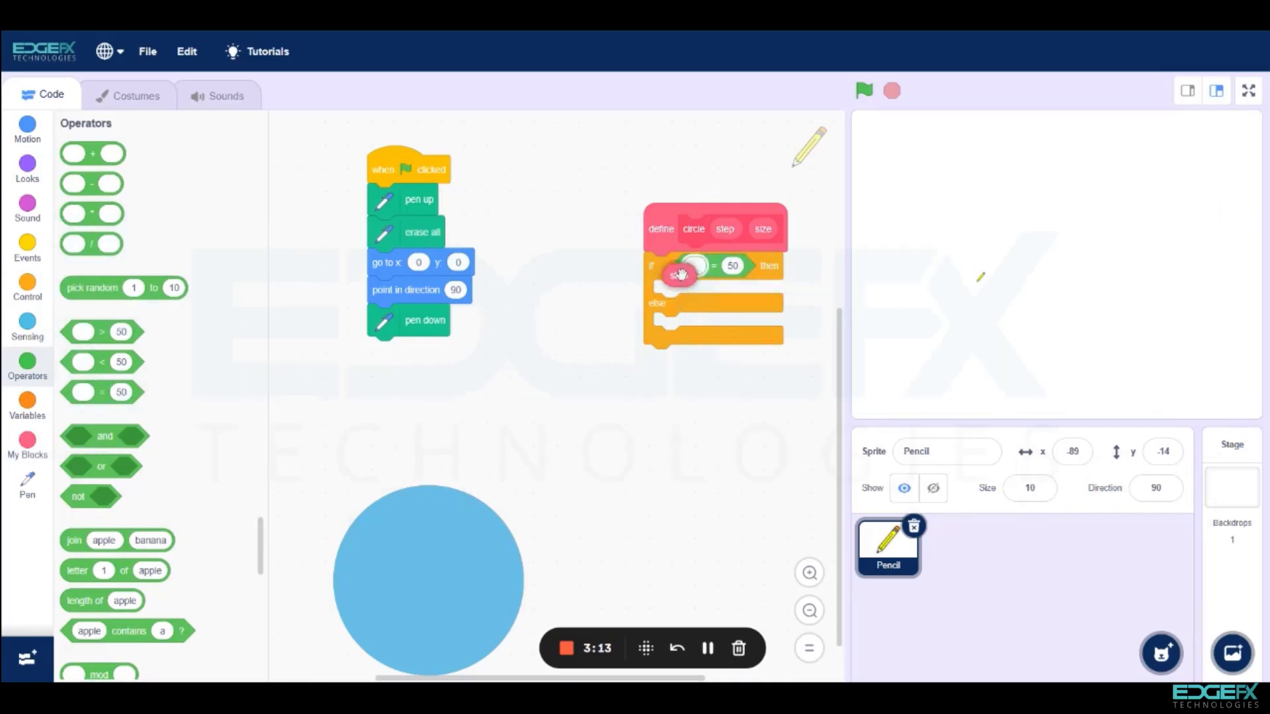
{"action": "left_click", "coordinate": [744, 267]}
{"action": "type", "text": "0"}
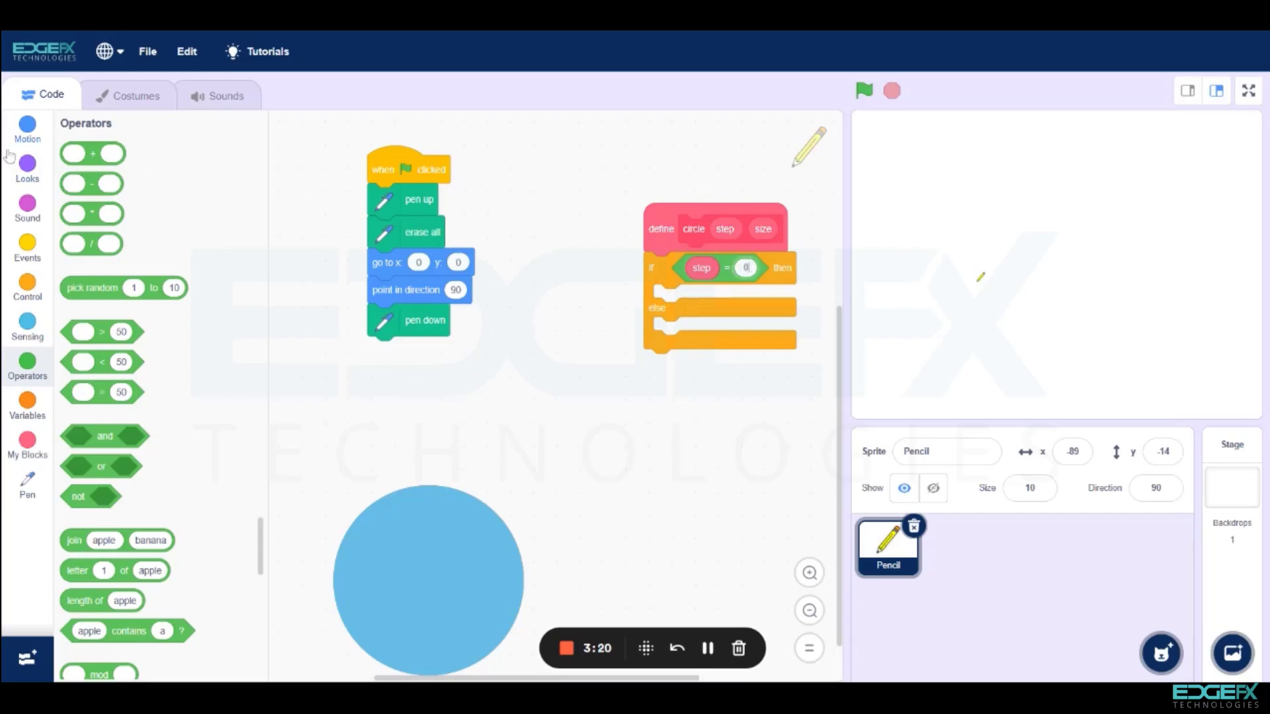
Step: In the else branch, move size steps then turn 1 degree
{"action": "left_click", "coordinate": [27, 132]}
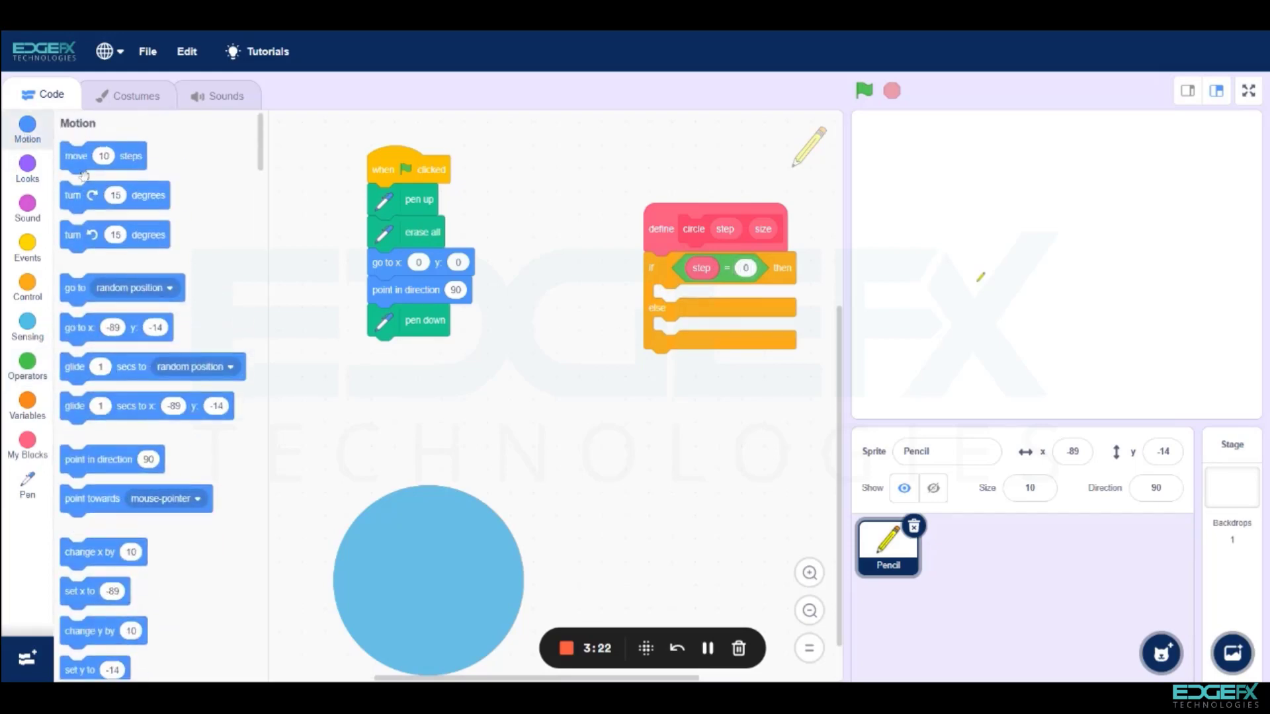
{"action": "left_click_drag", "start_coordinate": [77, 155], "coordinate": [680, 325]}
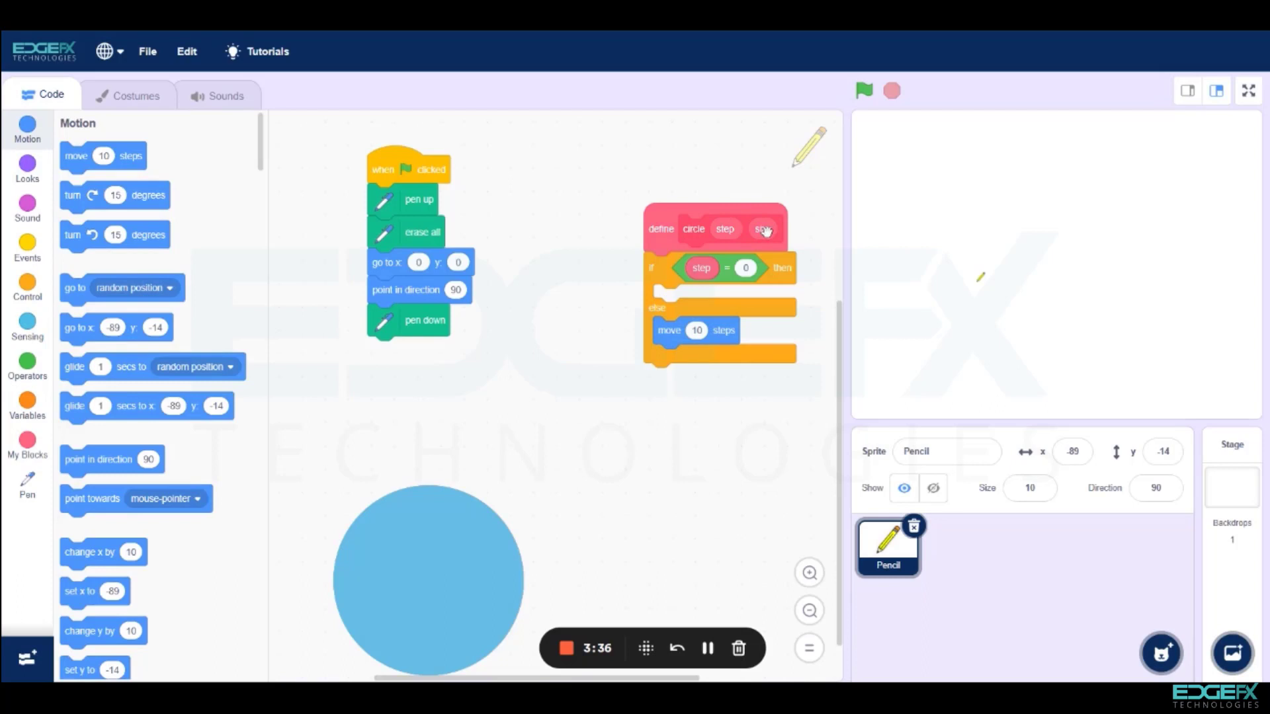
{"action": "left_click_drag", "start_coordinate": [764, 229], "coordinate": [701, 328]}
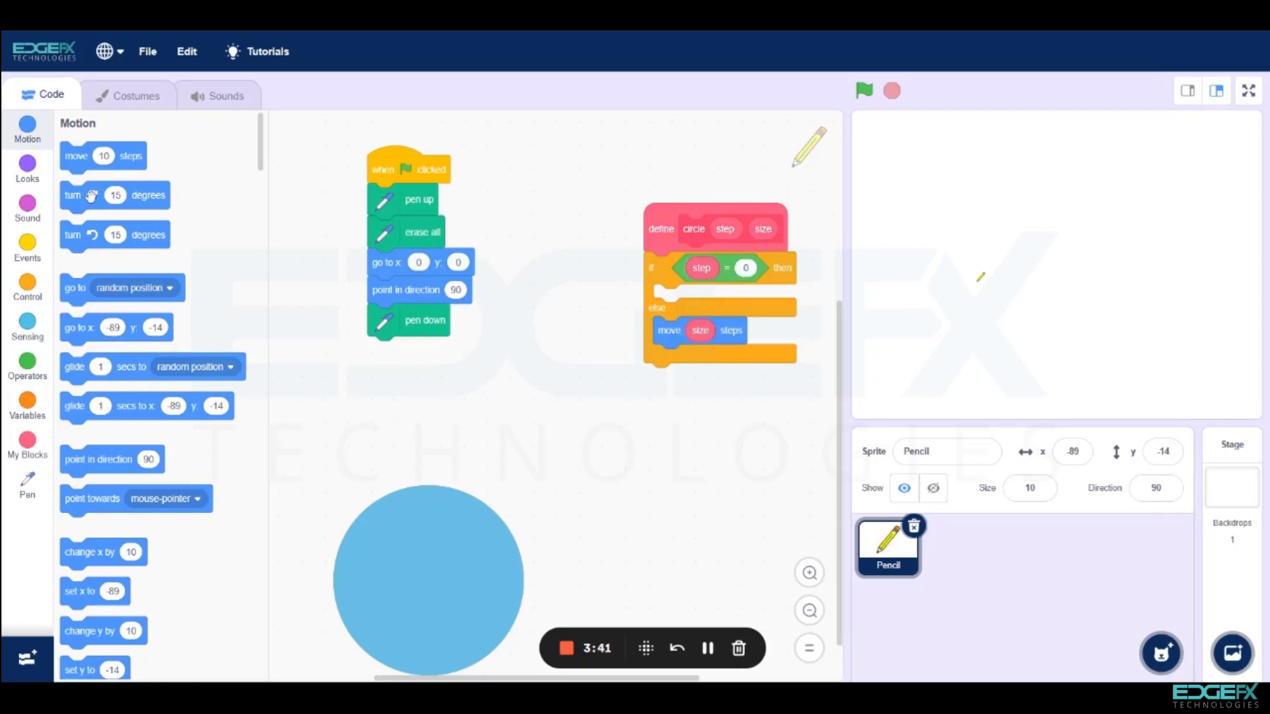
{"action": "left_click_drag", "start_coordinate": [94, 196], "coordinate": [694, 367]}
{"action": "left_click", "coordinate": [711, 359]}
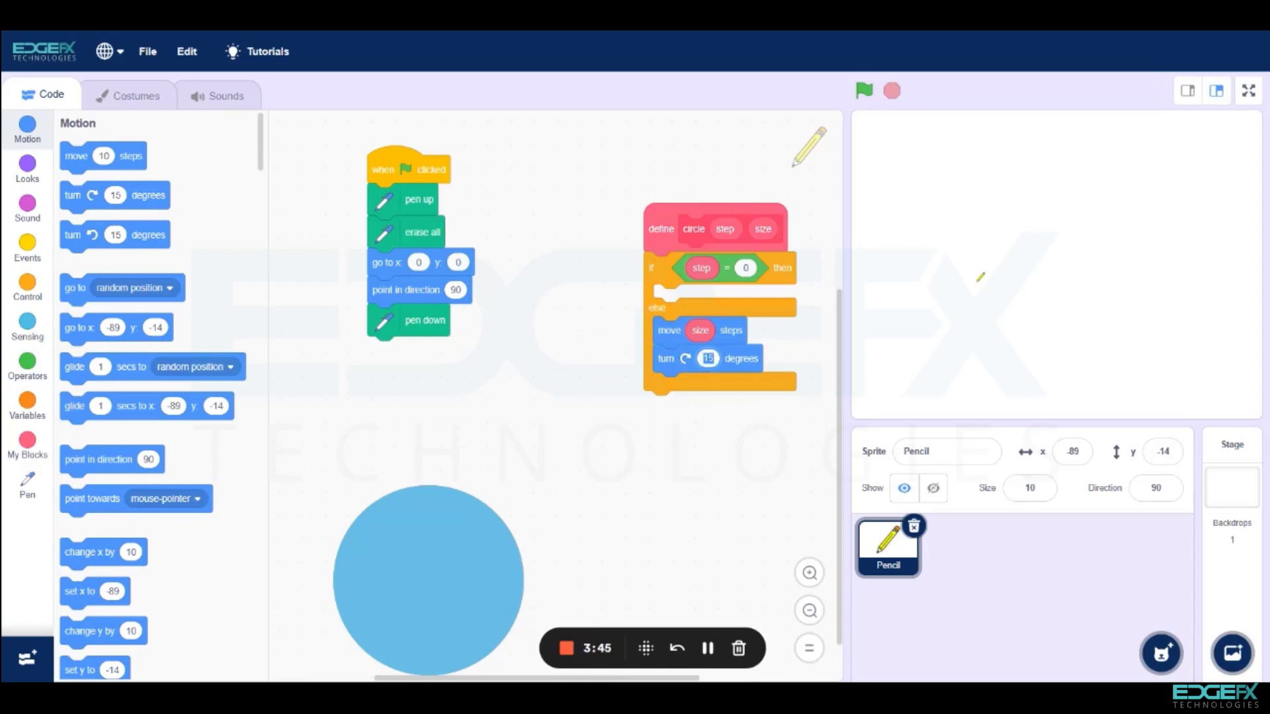
{"action": "type", "text": "1"}
Step: Add a recursive circle call with size as its second input and a subtraction block
{"action": "left_click", "coordinate": [27, 446]}
{"action": "left_click_drag", "start_coordinate": [80, 187], "coordinate": [680, 390]}
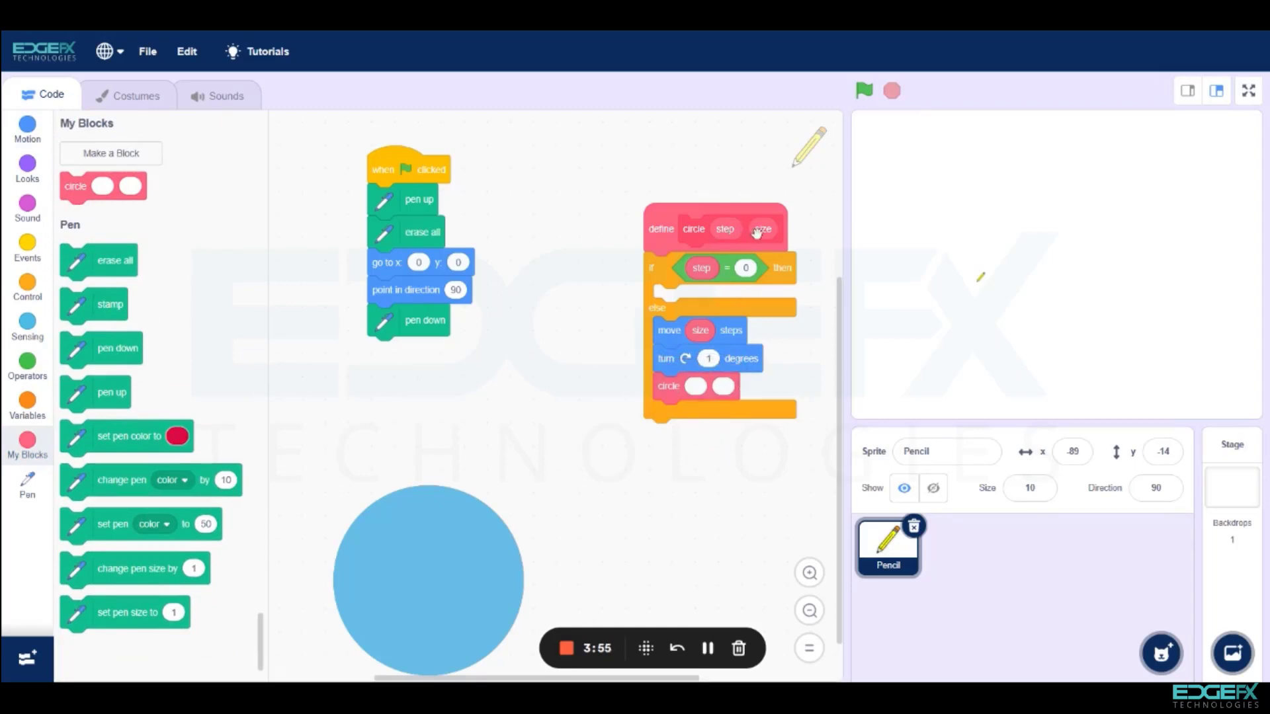
{"action": "left_click_drag", "start_coordinate": [762, 230], "coordinate": [728, 387]}
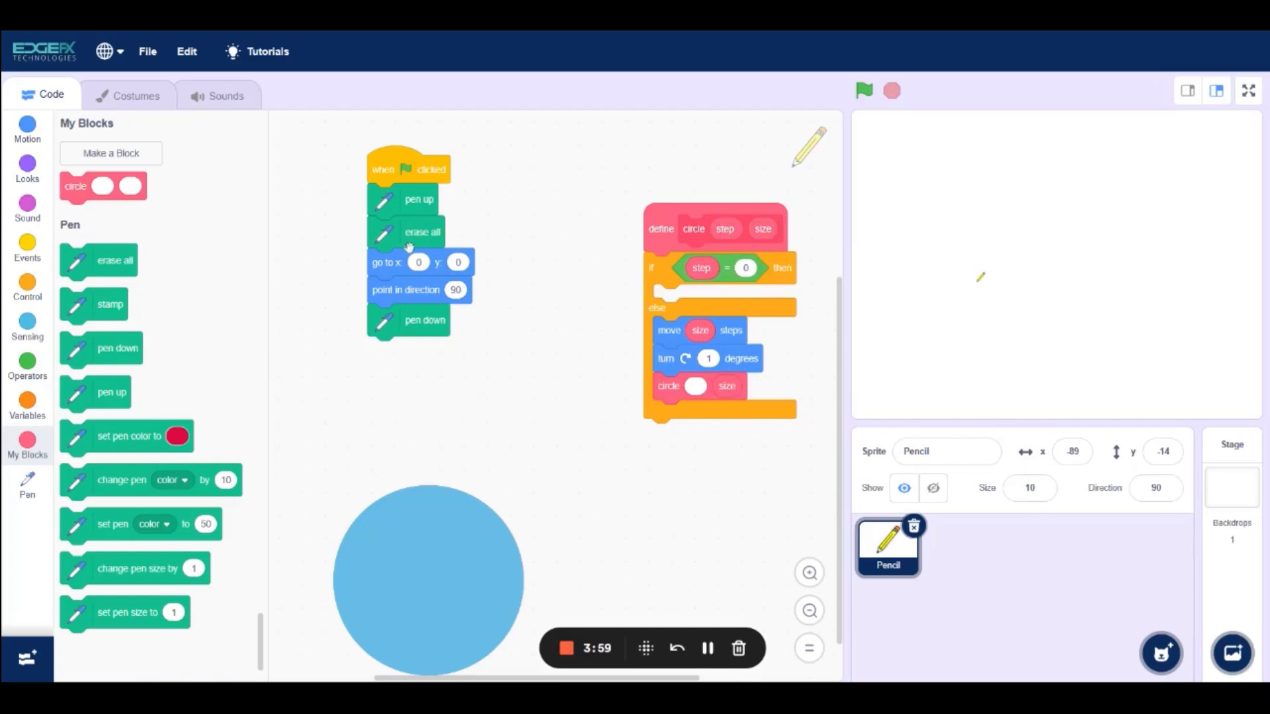
{"action": "left_click", "coordinate": [26, 365]}
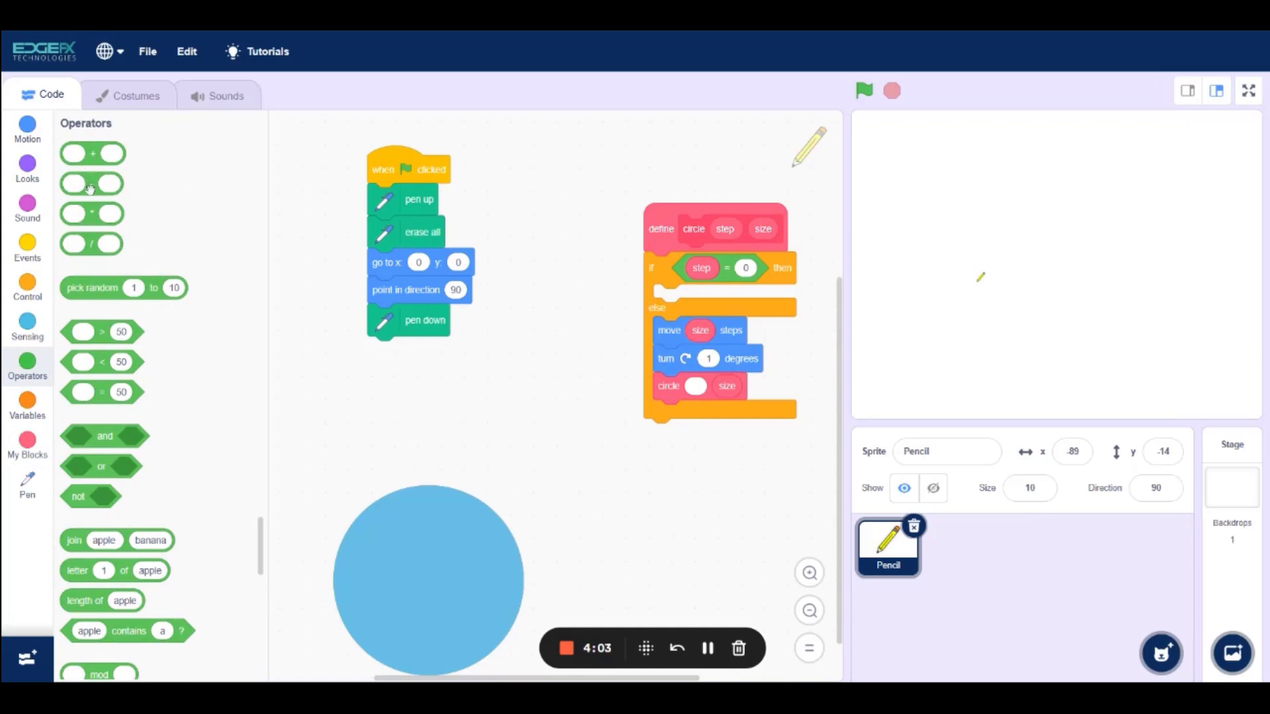
{"action": "left_click_drag", "start_coordinate": [92, 185], "coordinate": [721, 391]}
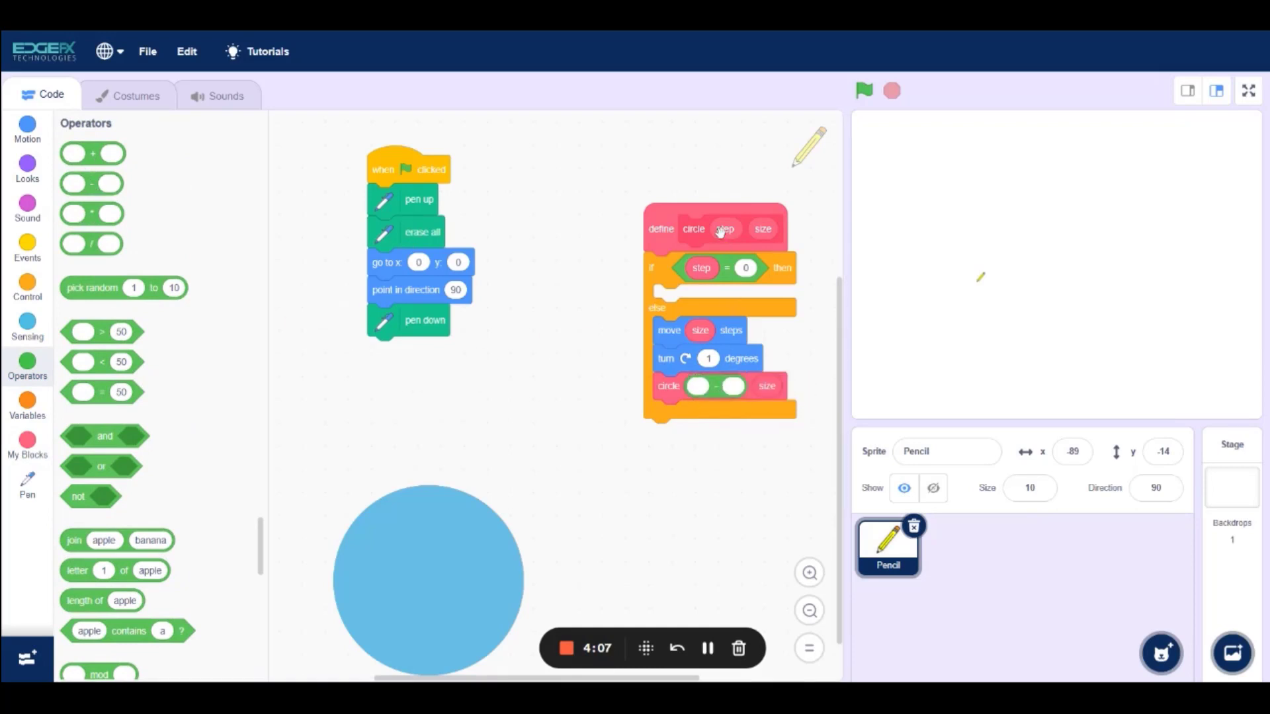
{"action": "left_click_drag", "start_coordinate": [725, 229], "coordinate": [695, 389]}
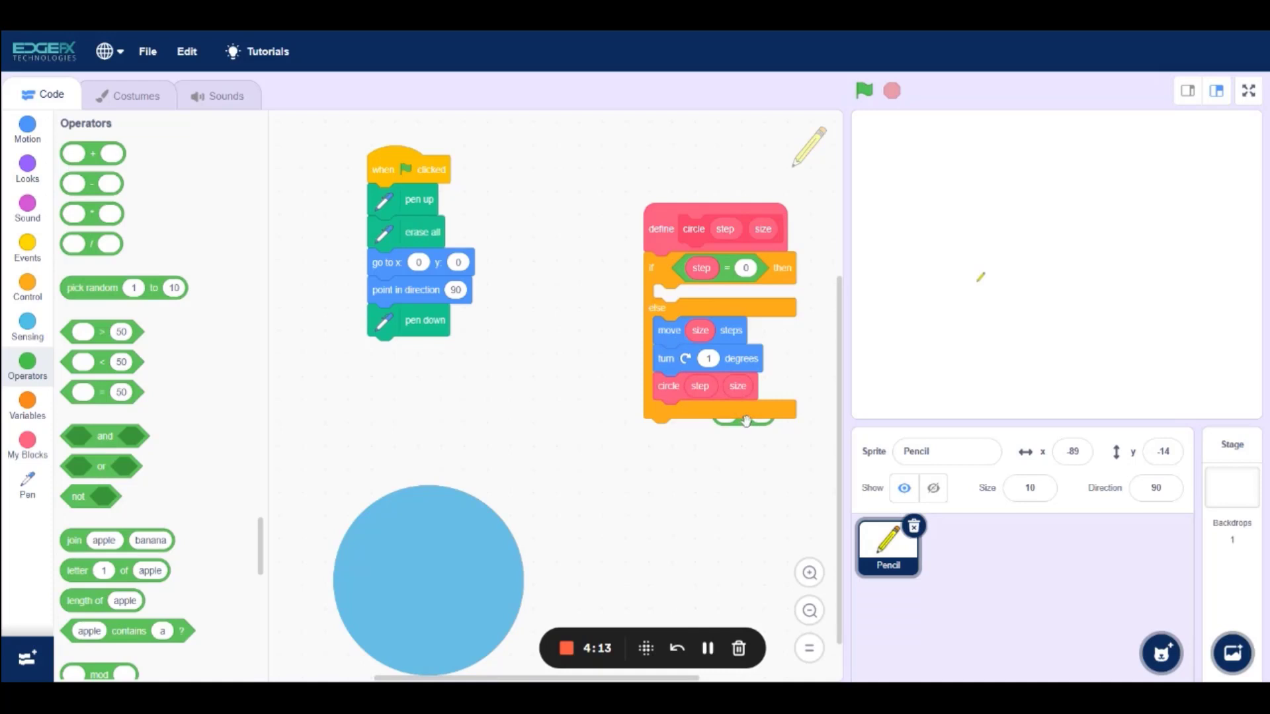
Step: Rebuild the subtraction as step - 1 and pass it as the circle call's first input
{"action": "left_click_drag", "start_coordinate": [744, 422], "coordinate": [729, 454]}
{"action": "mouse_move", "coordinate": [701, 389]}
{"action": "left_mouse_down"}
{"action": "mouse_move", "coordinate": [717, 492]}
{"action": "mouse_move", "coordinate": [713, 455]}
{"action": "left_mouse_up"}
{"action": "left_click", "coordinate": [756, 455]}
{"action": "type", "text": "1"}
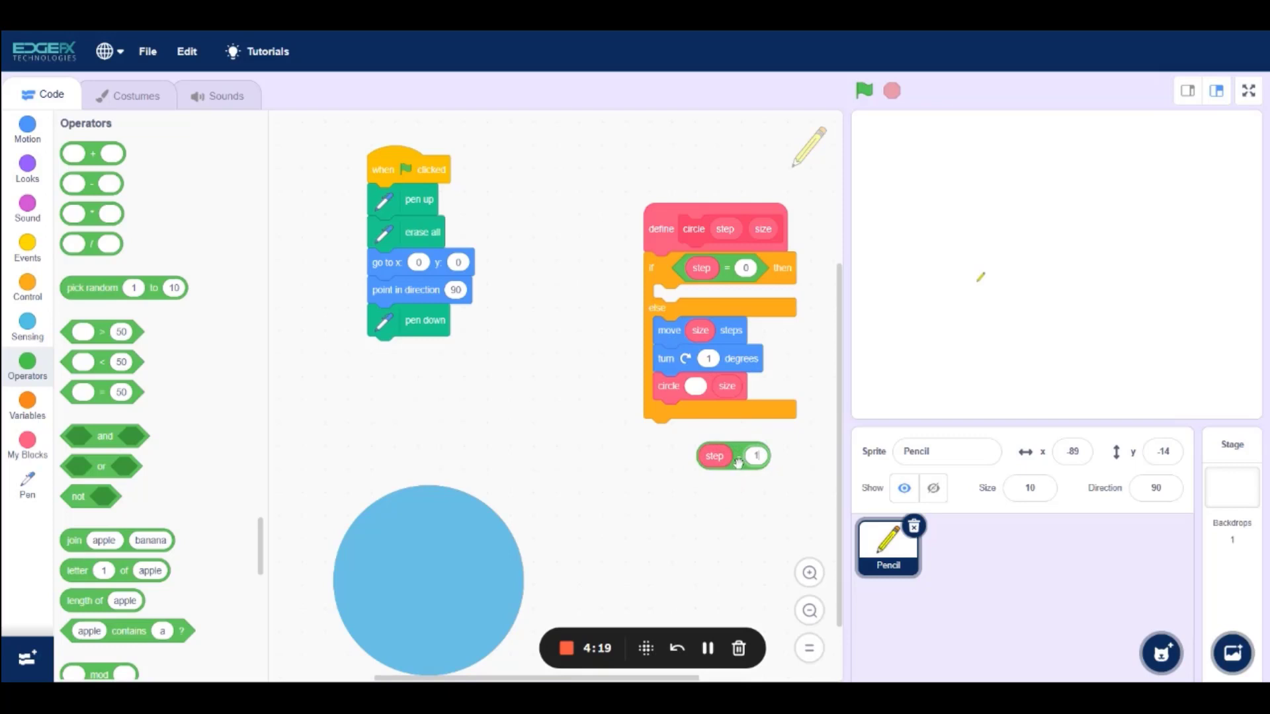
{"action": "left_click_drag", "start_coordinate": [739, 459], "coordinate": [716, 404]}
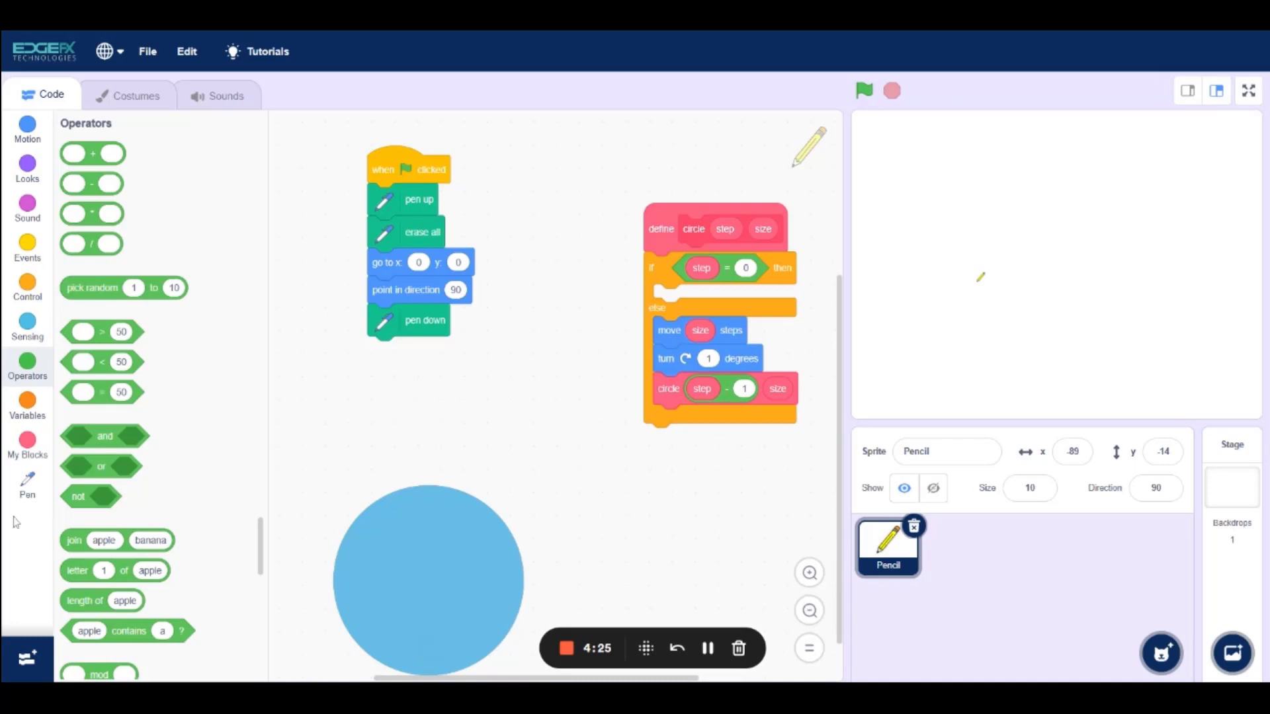
{"action": "left_click", "coordinate": [28, 444]}
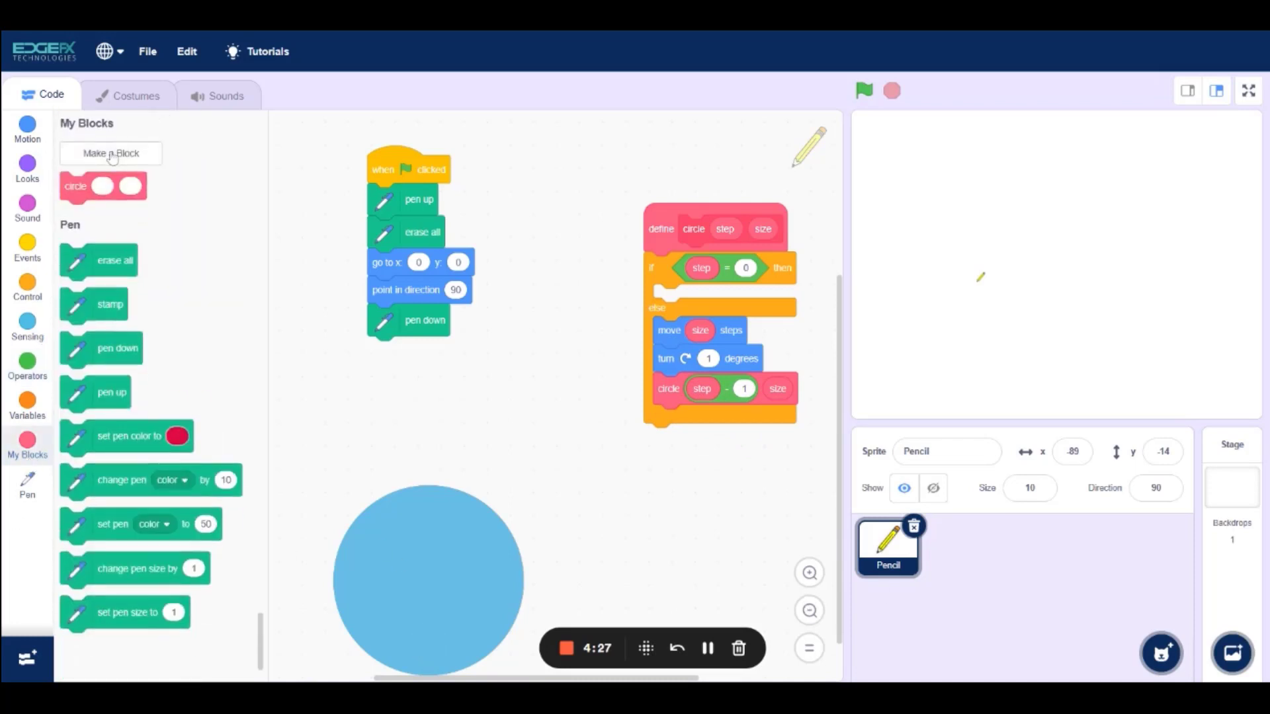
Step: Create a custom 'circle pattern' block with a number input named steps
{"action": "left_click", "coordinate": [112, 159]}
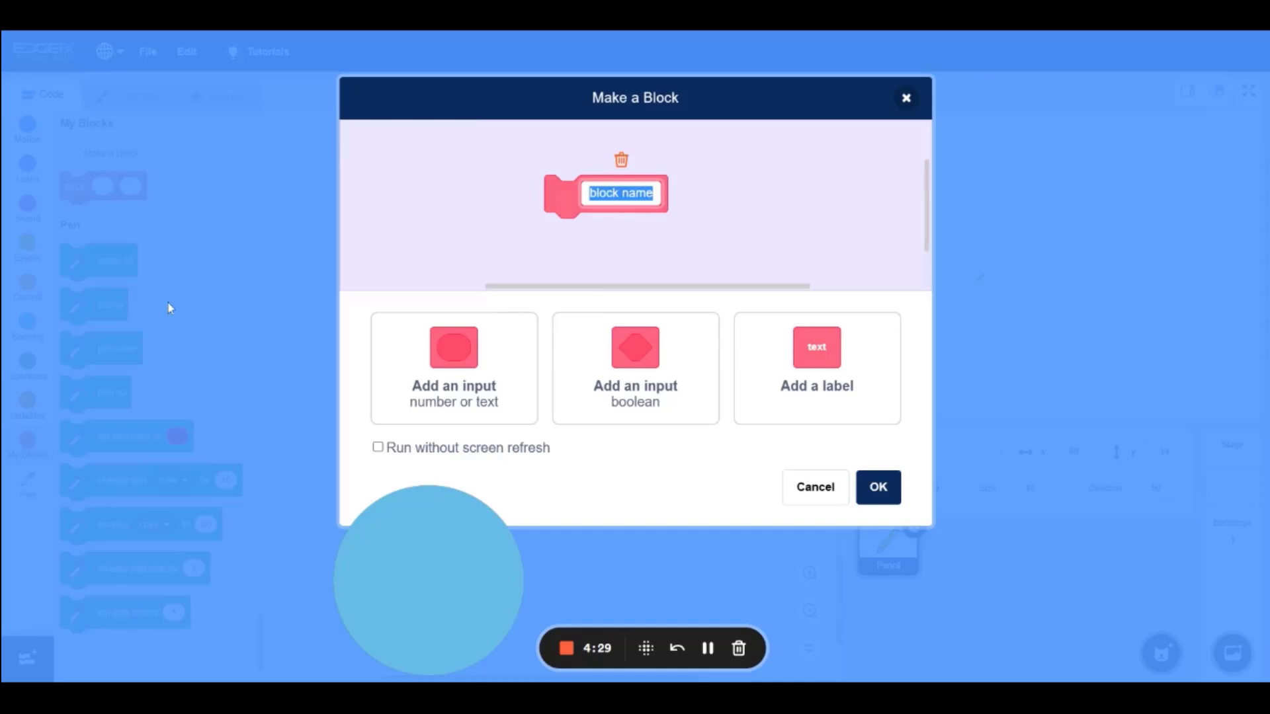
{"action": "type", "text": "c"}
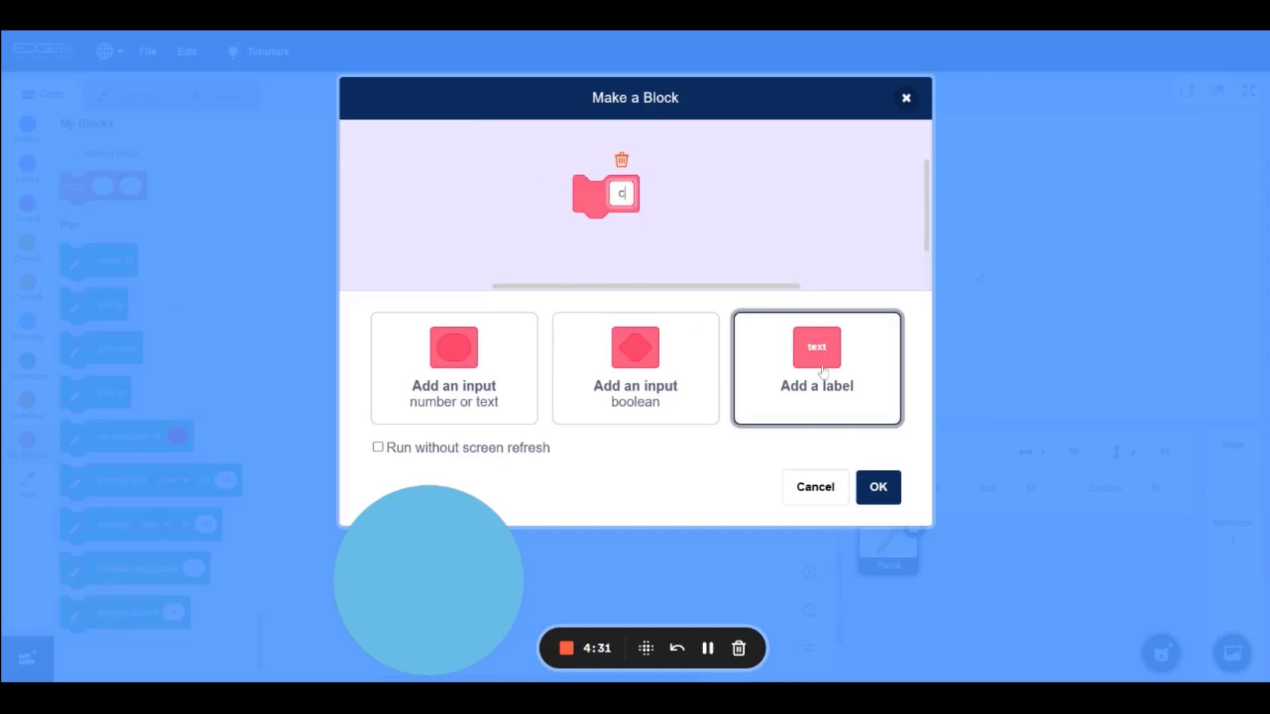
{"action": "type", "text": "lea"}
{"action": "key", "text": "BackSpace"}
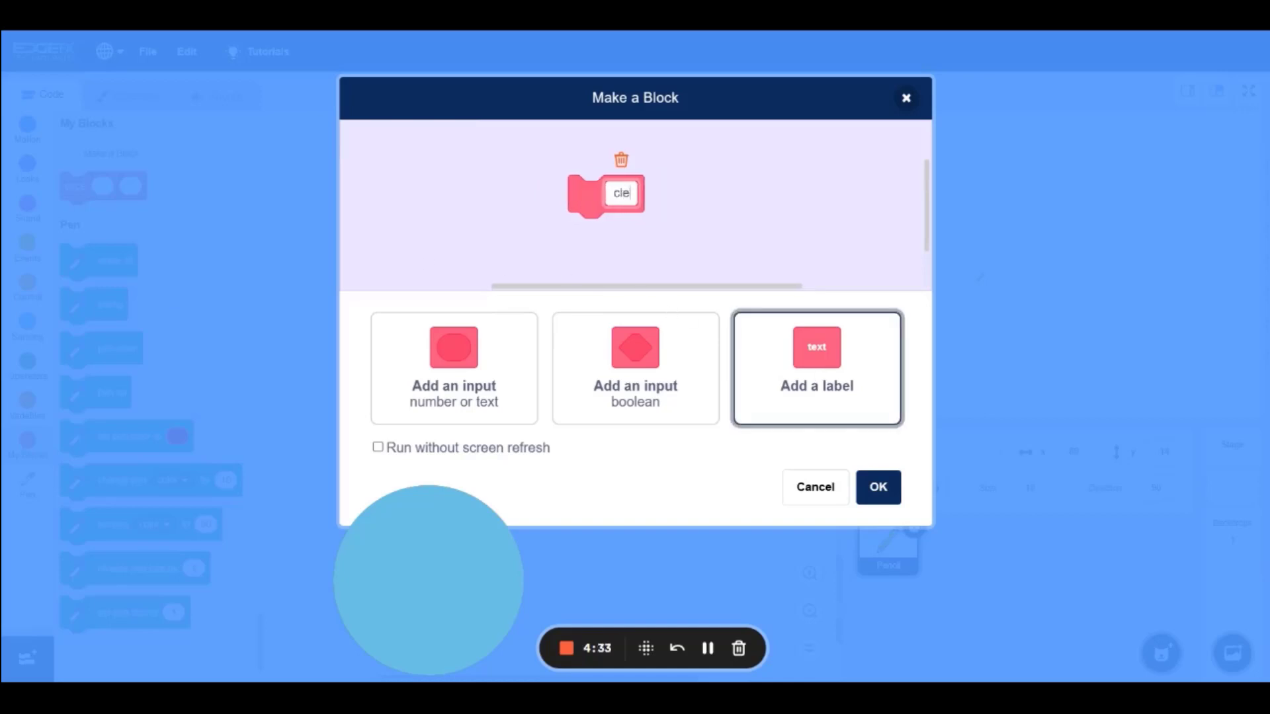
{"action": "key", "text": "BackSpace"}
{"action": "type", "text": "rcle p"}
{"action": "type", "text": "attern"}
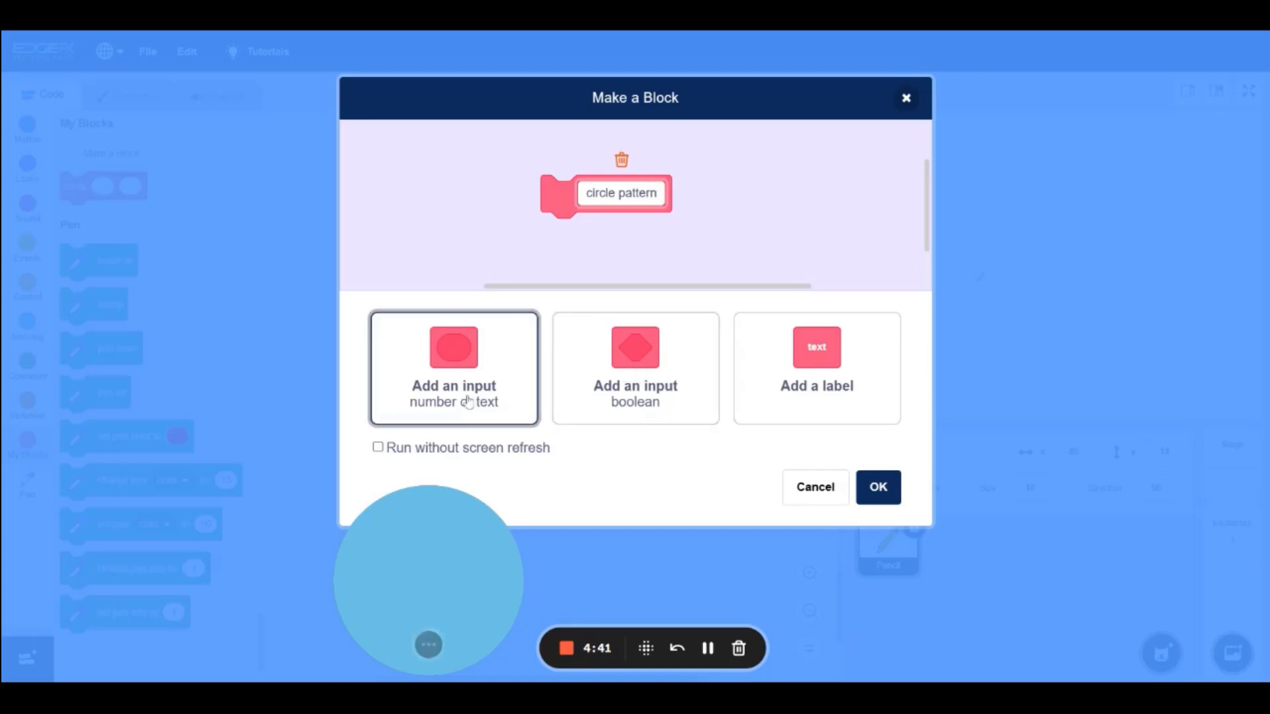
{"action": "left_click", "coordinate": [474, 369]}
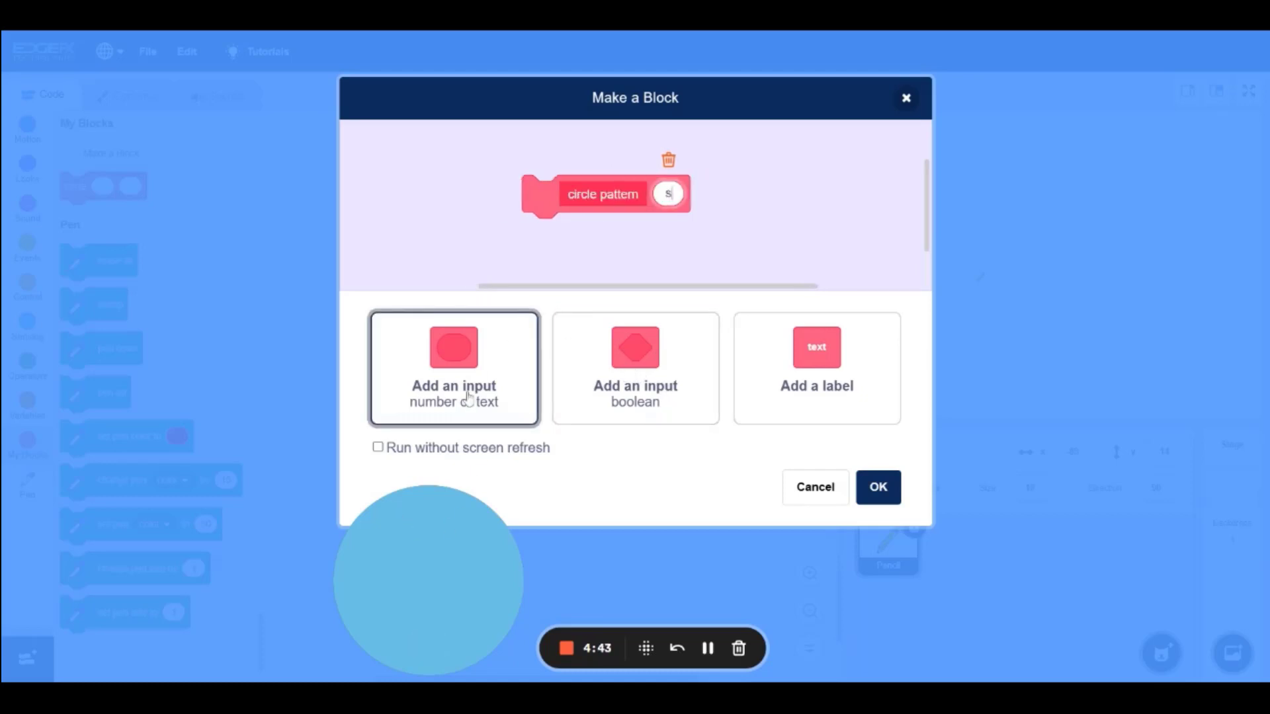
{"action": "type", "text": "steps"}
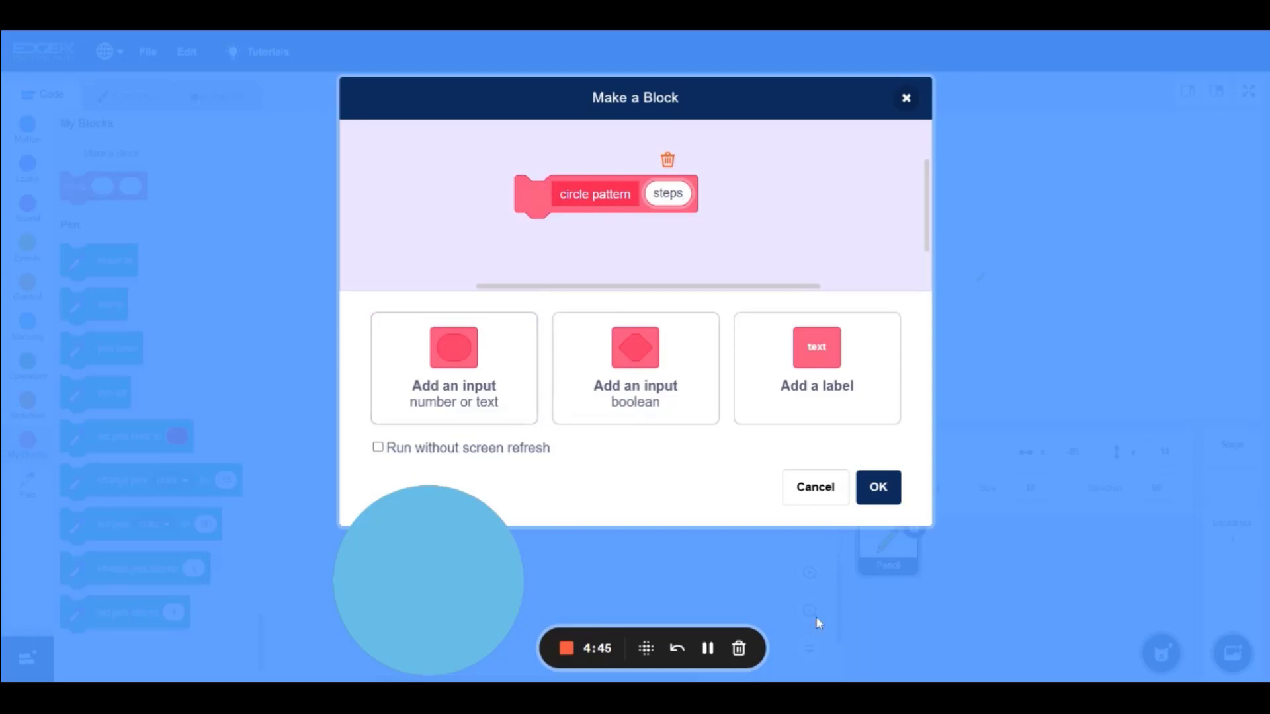
{"action": "left_click", "coordinate": [878, 488]}
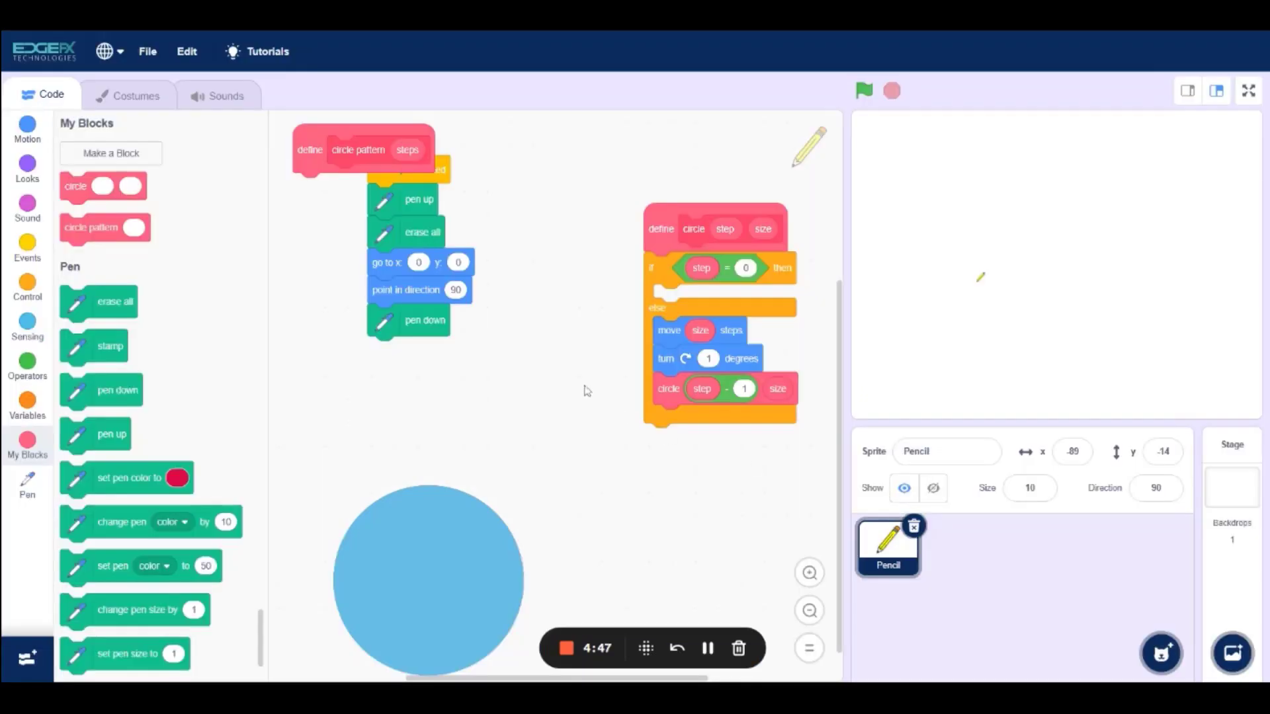
Step: Arrange the definitions and attach an if-else under define circle pattern
{"action": "left_click_drag", "start_coordinate": [338, 153], "coordinate": [448, 408]}
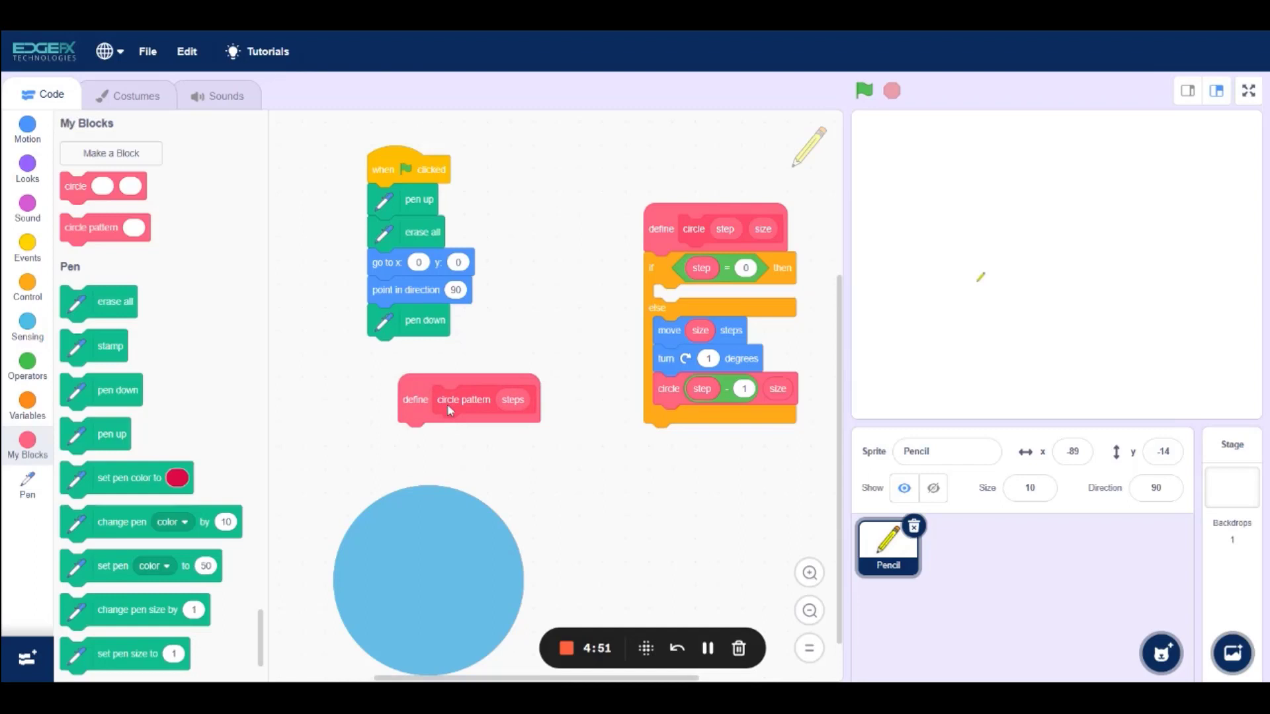
{"action": "left_click", "coordinate": [27, 288]}
{"action": "left_click_drag", "start_coordinate": [75, 443], "coordinate": [628, 433]}
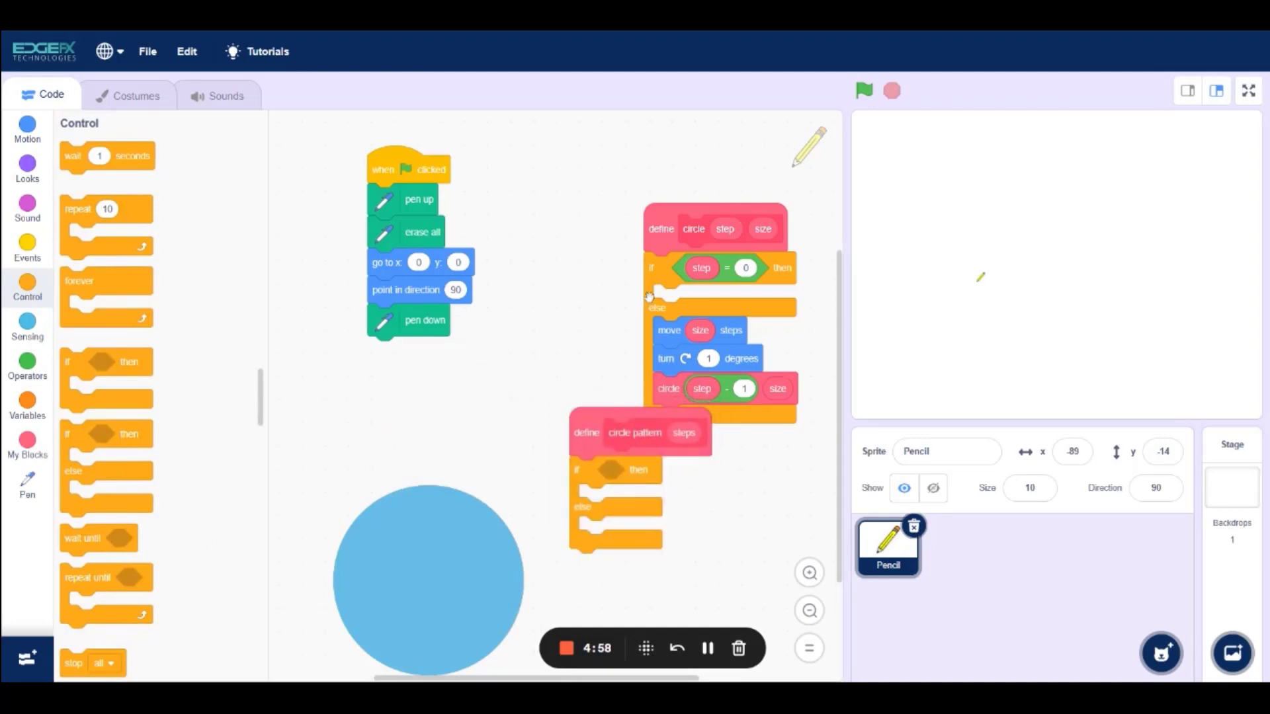
{"action": "left_click_drag", "start_coordinate": [677, 230], "coordinate": [543, 159]}
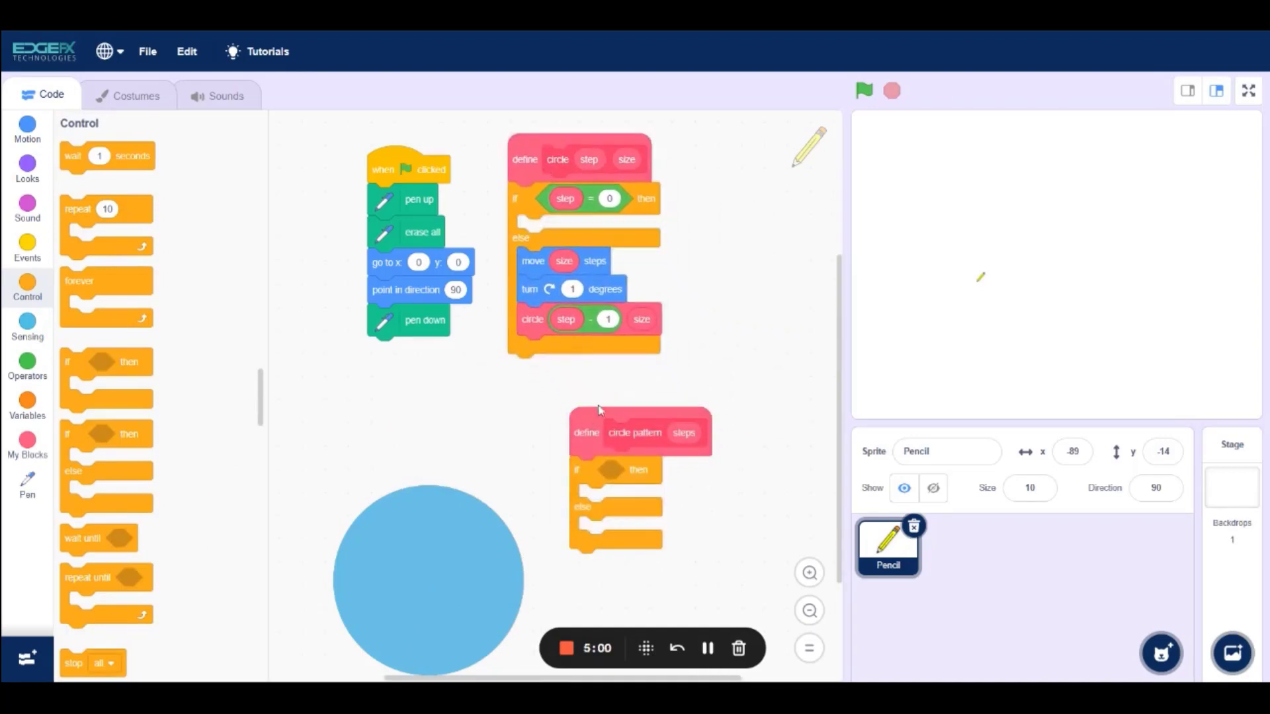
{"action": "left_click_drag", "start_coordinate": [597, 415], "coordinate": [592, 388]}
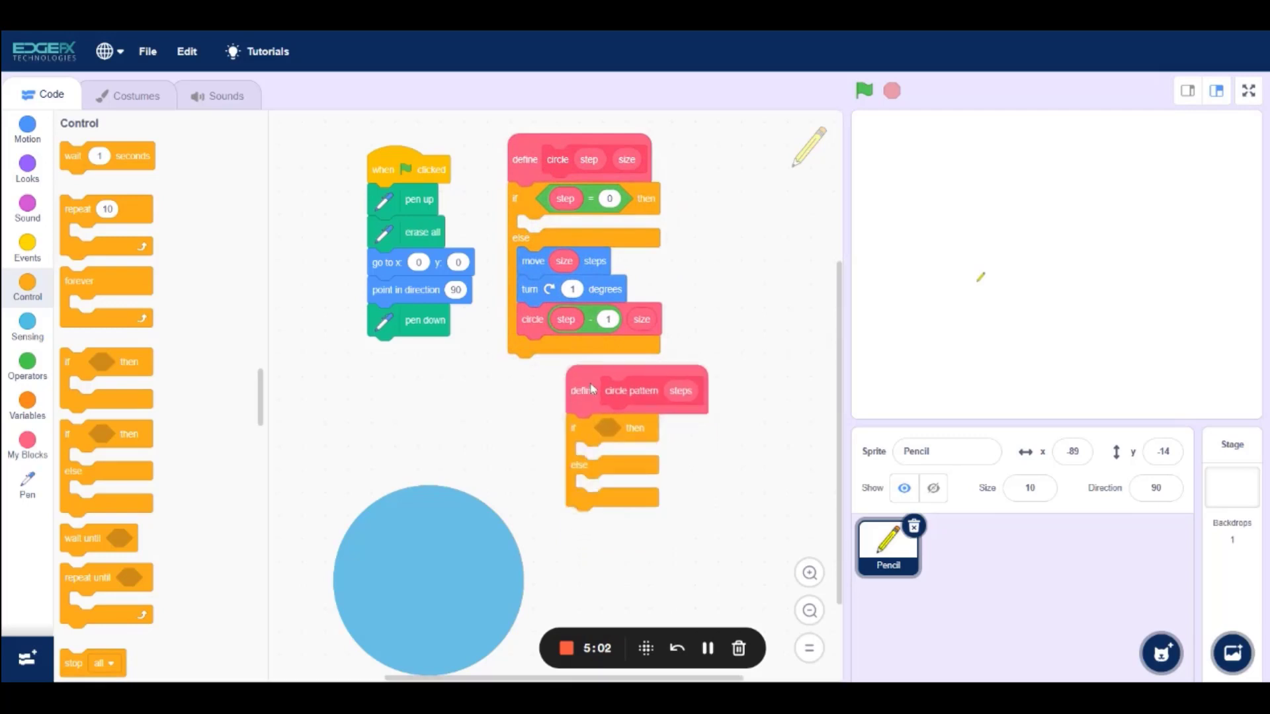
Step: Make the if condition check whether steps equals 0
{"action": "left_click", "coordinate": [28, 369]}
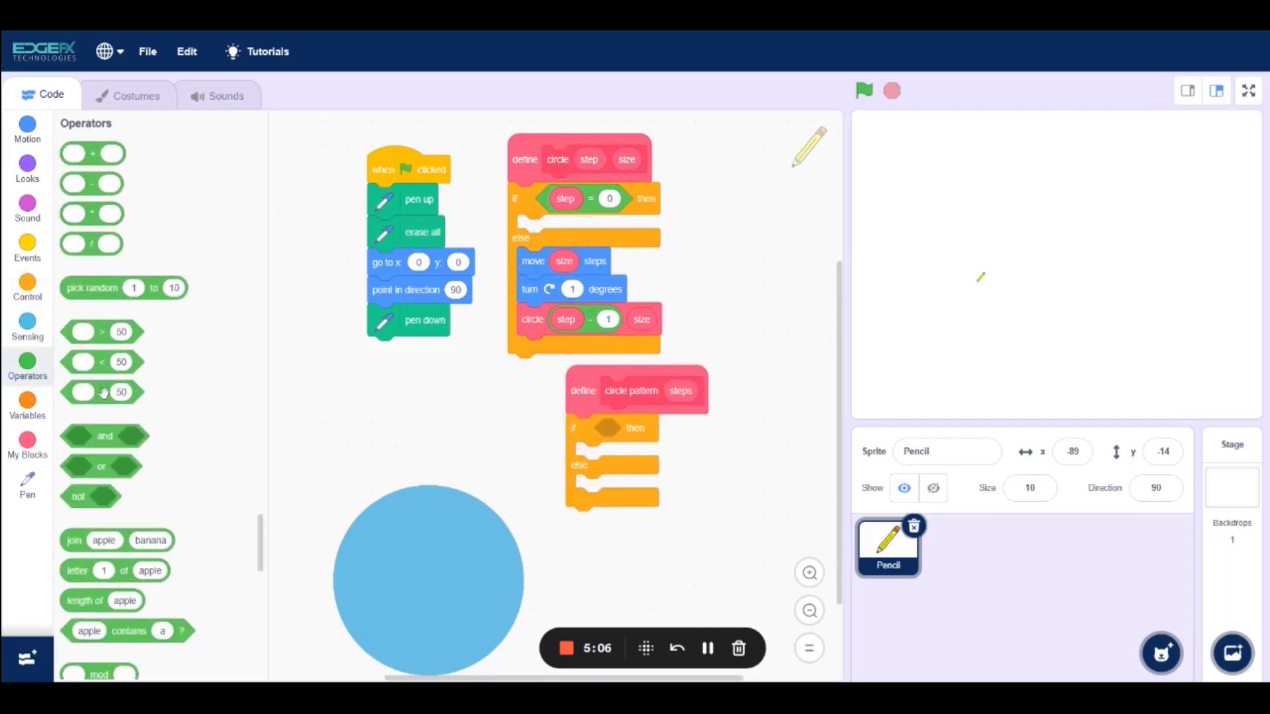
{"action": "left_click_drag", "start_coordinate": [103, 392], "coordinate": [626, 428]}
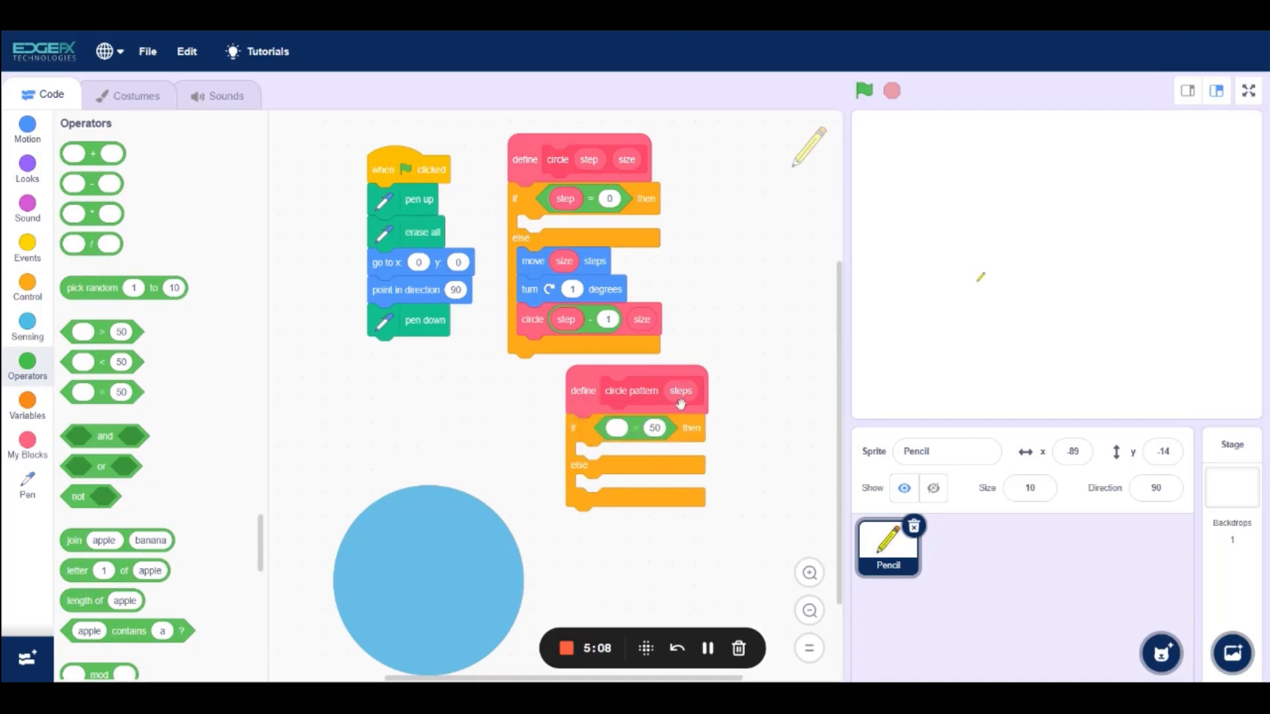
{"action": "left_click_drag", "start_coordinate": [627, 427], "coordinate": [627, 427]}
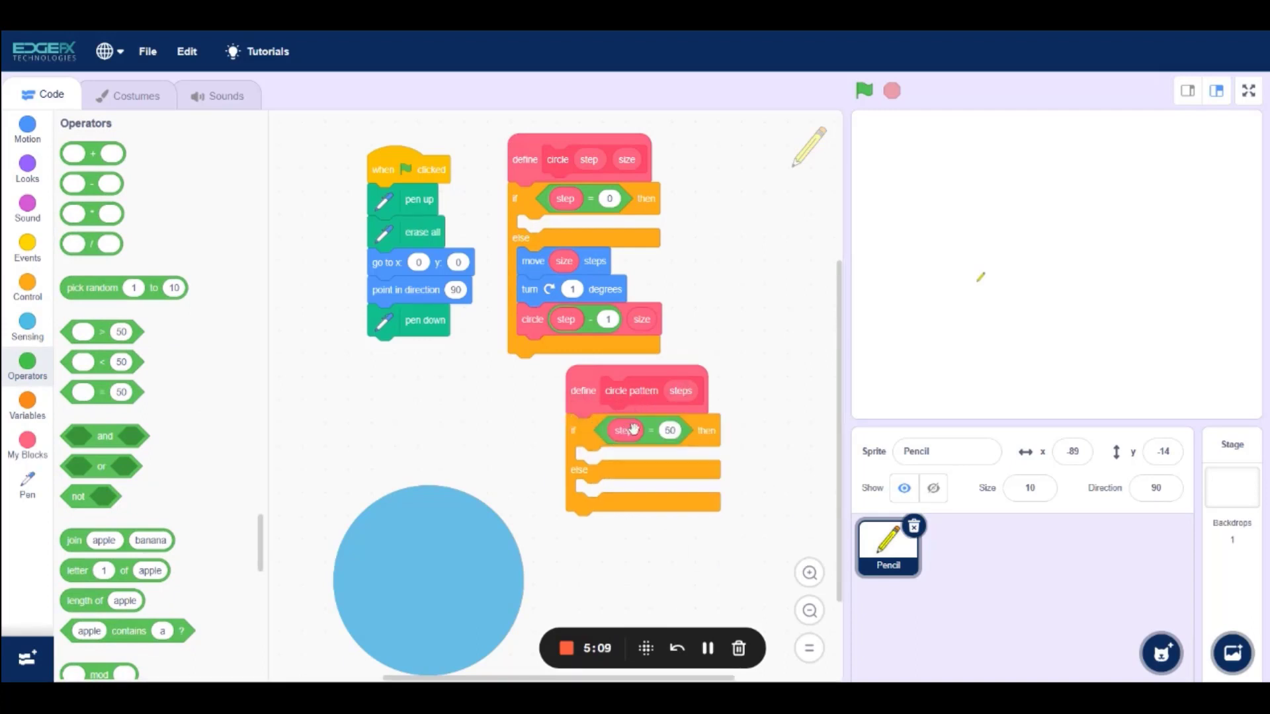
{"action": "left_click", "coordinate": [669, 431]}
{"action": "key", "text": "BackSpace"}
Step: Put a circle 360, 1 call in the else branch
{"action": "left_click", "coordinate": [27, 441]}
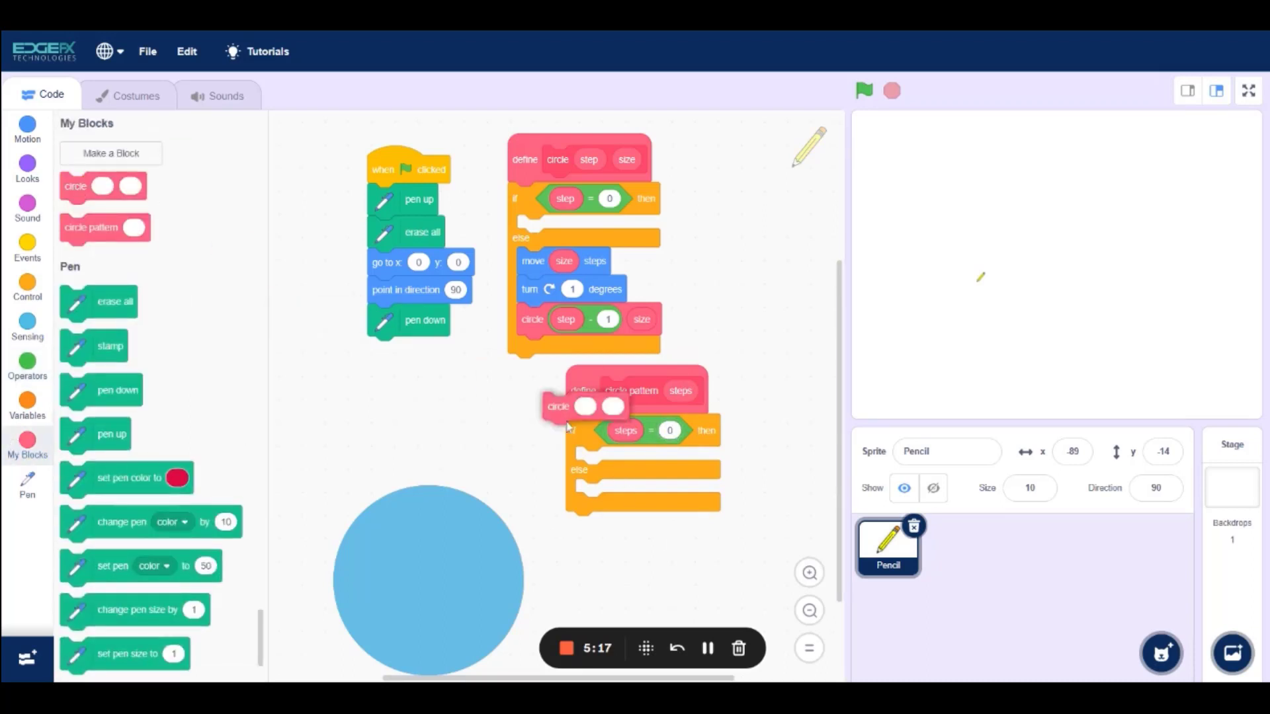
{"action": "left_click_drag", "start_coordinate": [70, 189], "coordinate": [632, 496]}
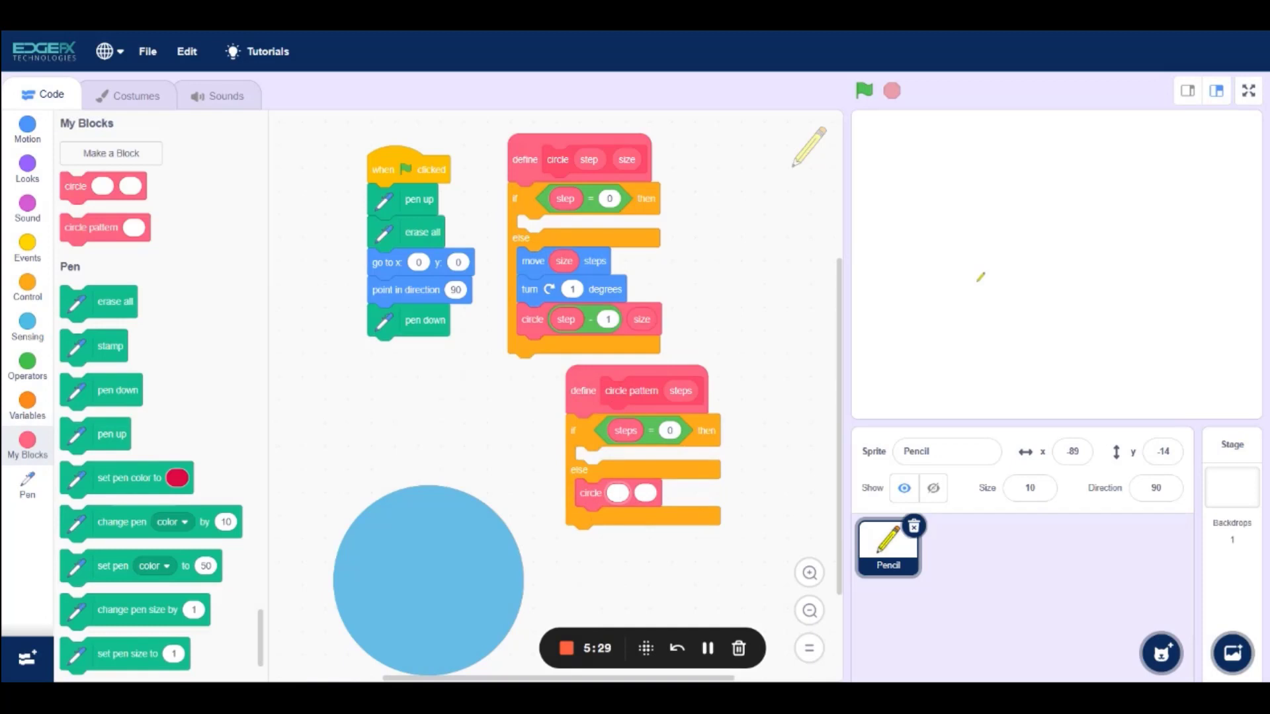
{"action": "type", "text": "360"}
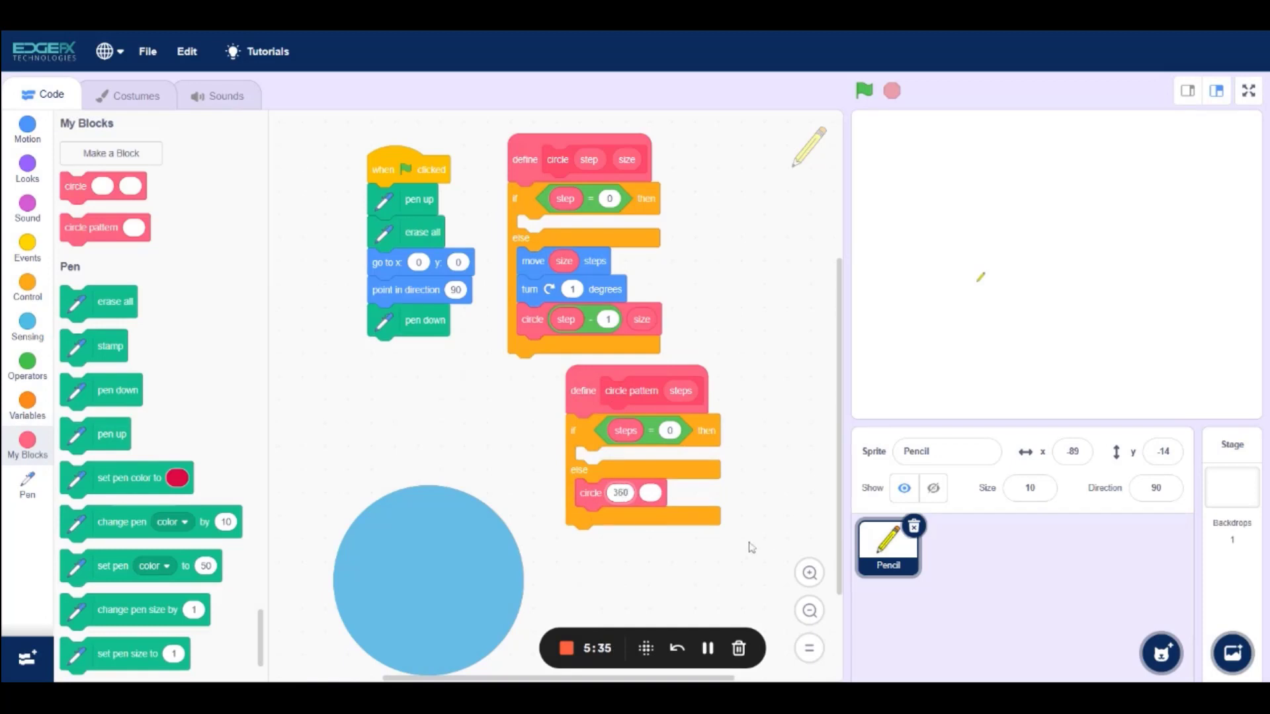
{"action": "left_click", "coordinate": [654, 494]}
{"action": "type", "text": "1"}
Step: After the circle call add a turn, then a recursive circle pattern call with steps - 1
{"action": "left_click", "coordinate": [27, 129]}
{"action": "left_click_drag", "start_coordinate": [74, 195], "coordinate": [590, 521]}
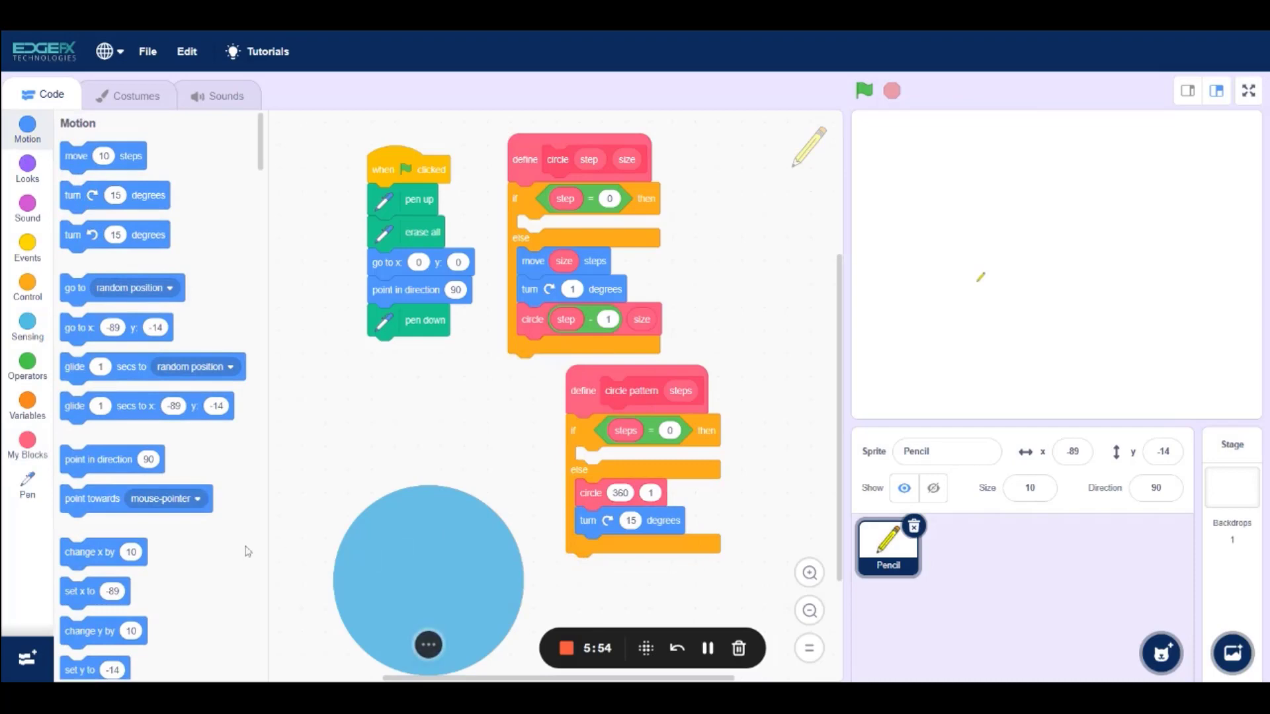
{"action": "left_click", "coordinate": [27, 444]}
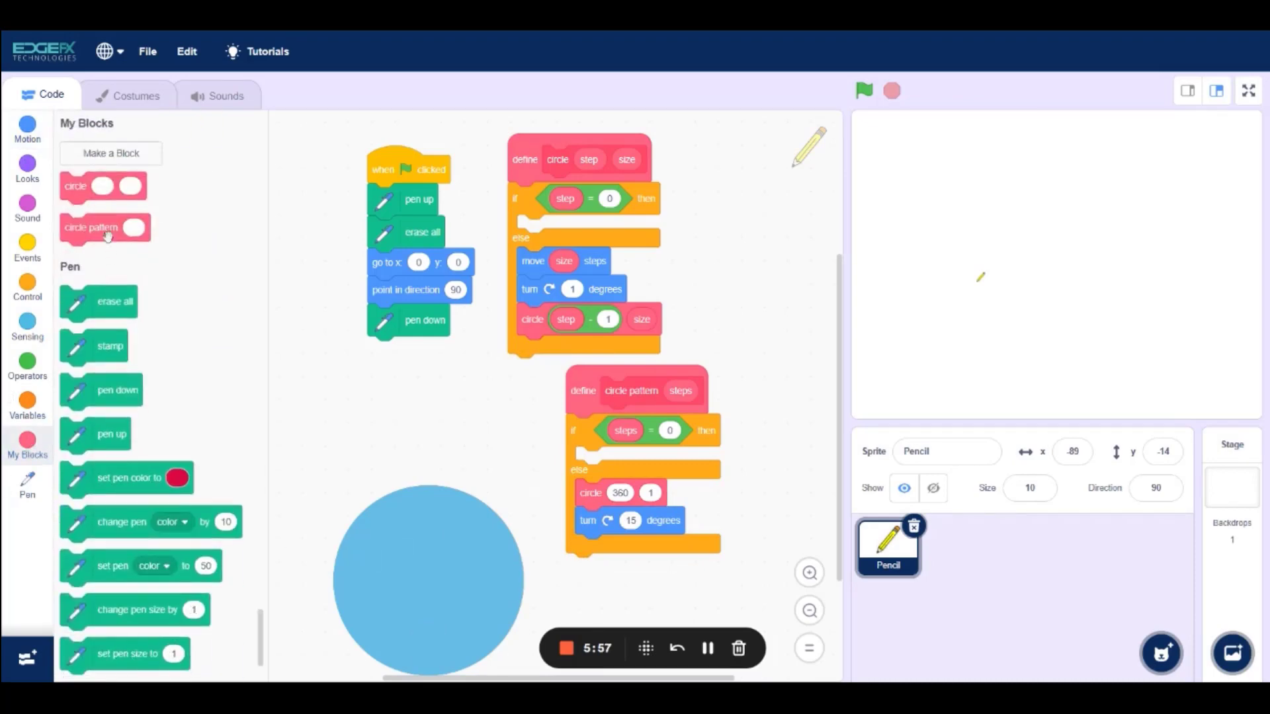
{"action": "mouse_move", "coordinate": [99, 228]}
{"action": "left_mouse_down"}
{"action": "mouse_move", "coordinate": [491, 521]}
{"action": "mouse_move", "coordinate": [615, 549]}
{"action": "left_mouse_up"}
{"action": "left_click", "coordinate": [27, 367]}
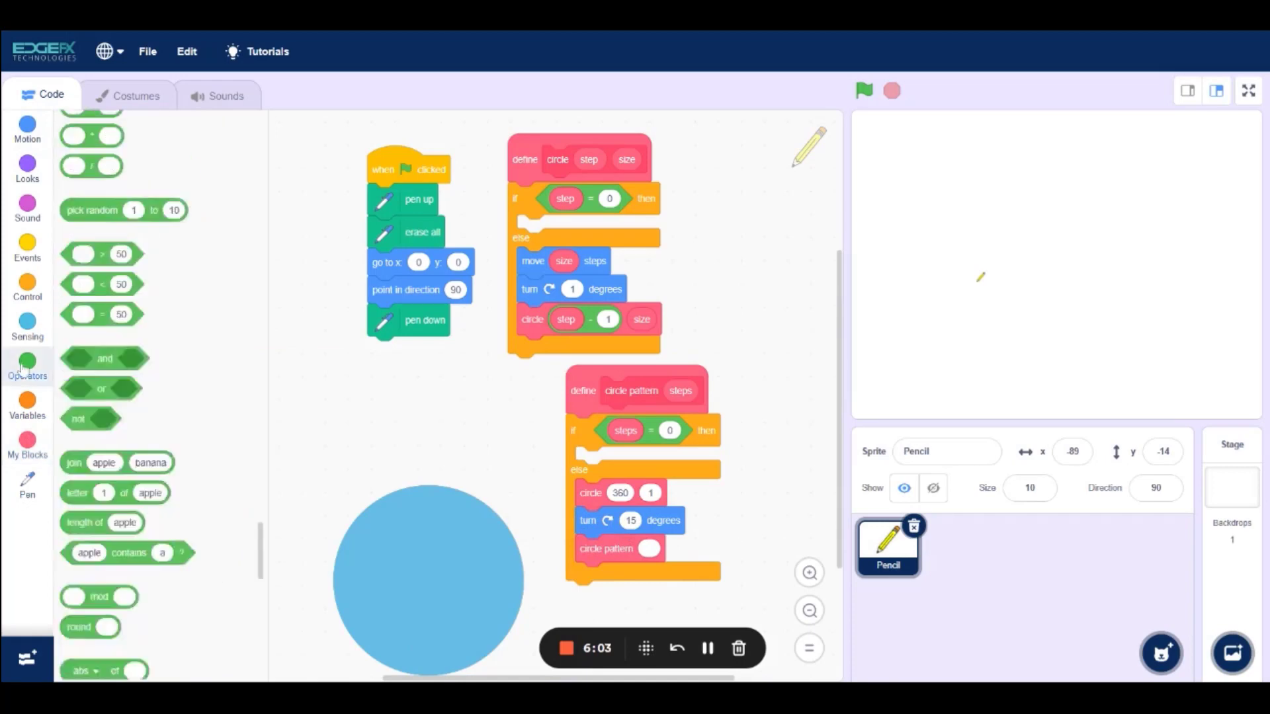
{"action": "mouse_move", "coordinate": [91, 154]}
{"action": "left_mouse_down"}
{"action": "mouse_move", "coordinate": [709, 574]}
{"action": "mouse_move", "coordinate": [656, 549]}
{"action": "left_mouse_up"}
{"action": "mouse_move", "coordinate": [625, 430]}
{"action": "left_mouse_down"}
{"action": "mouse_move", "coordinate": [673, 448]}
{"action": "mouse_move", "coordinate": [654, 549]}
{"action": "left_mouse_up"}
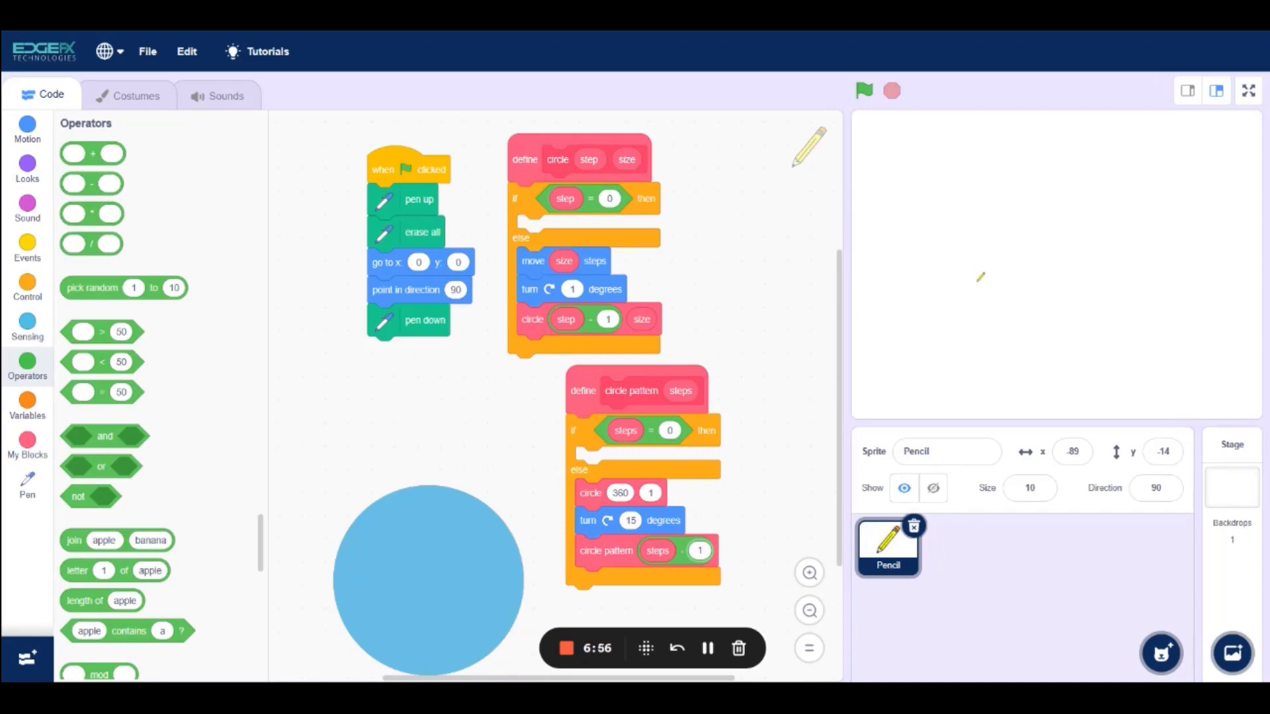
Step: Change the turn angle from 15 to 20 degrees
{"action": "left_click", "coordinate": [632, 520]}
{"action": "type", "text": "20"}
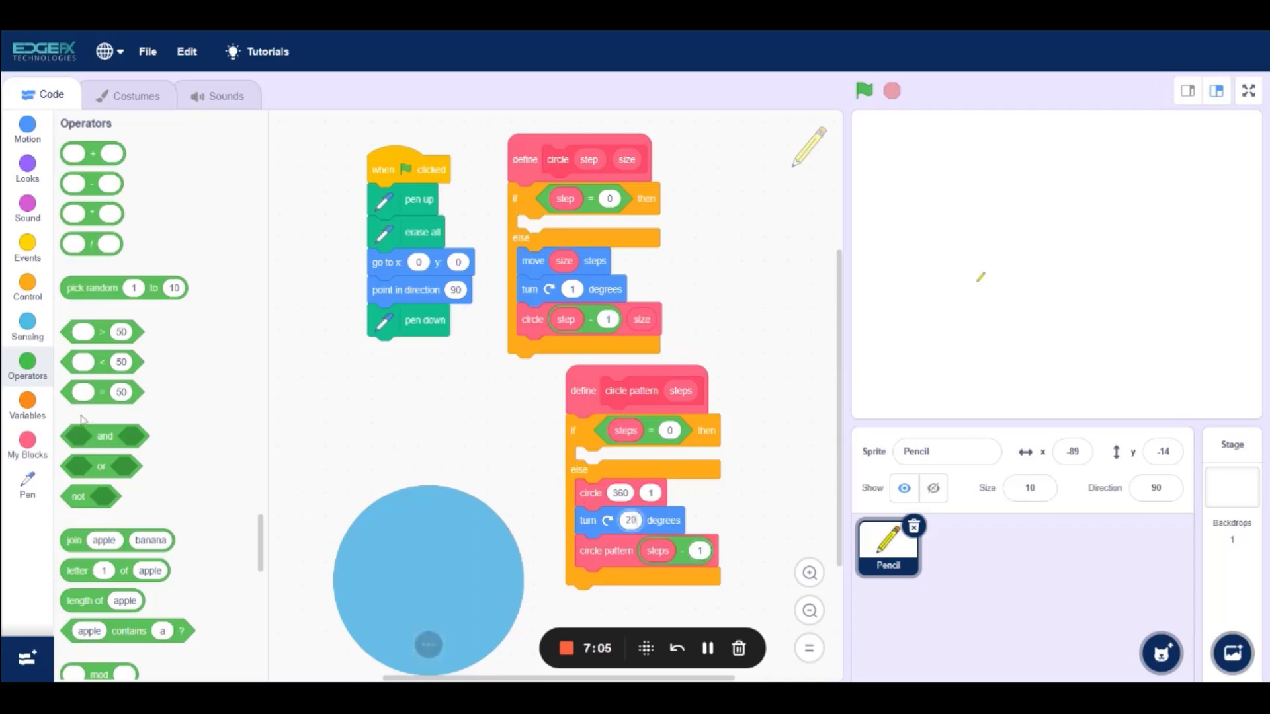
{"action": "left_click", "coordinate": [22, 479]}
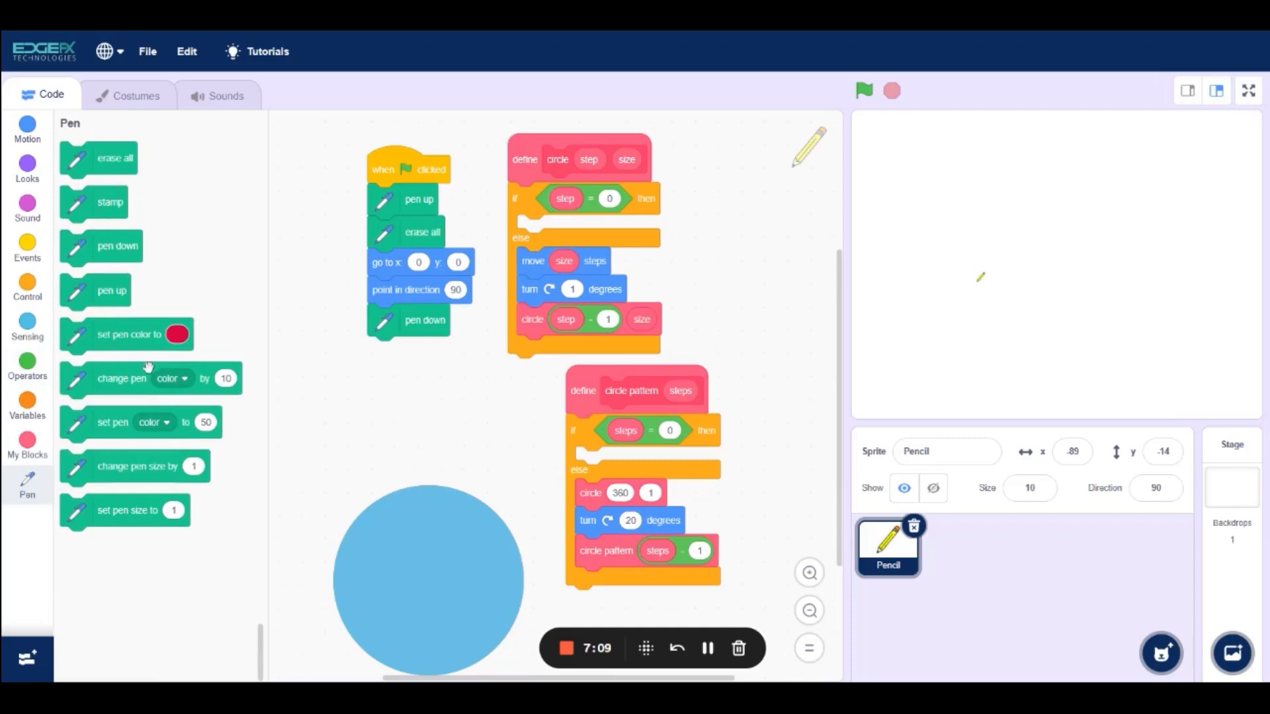
Step: Insert change pen color by 10 before the recursion and call circle pattern 18 after pen down
{"action": "mouse_move", "coordinate": [139, 378]}
{"action": "left_mouse_down"}
{"action": "mouse_move", "coordinate": [518, 524]}
{"action": "mouse_move", "coordinate": [677, 556]}
{"action": "left_mouse_up"}
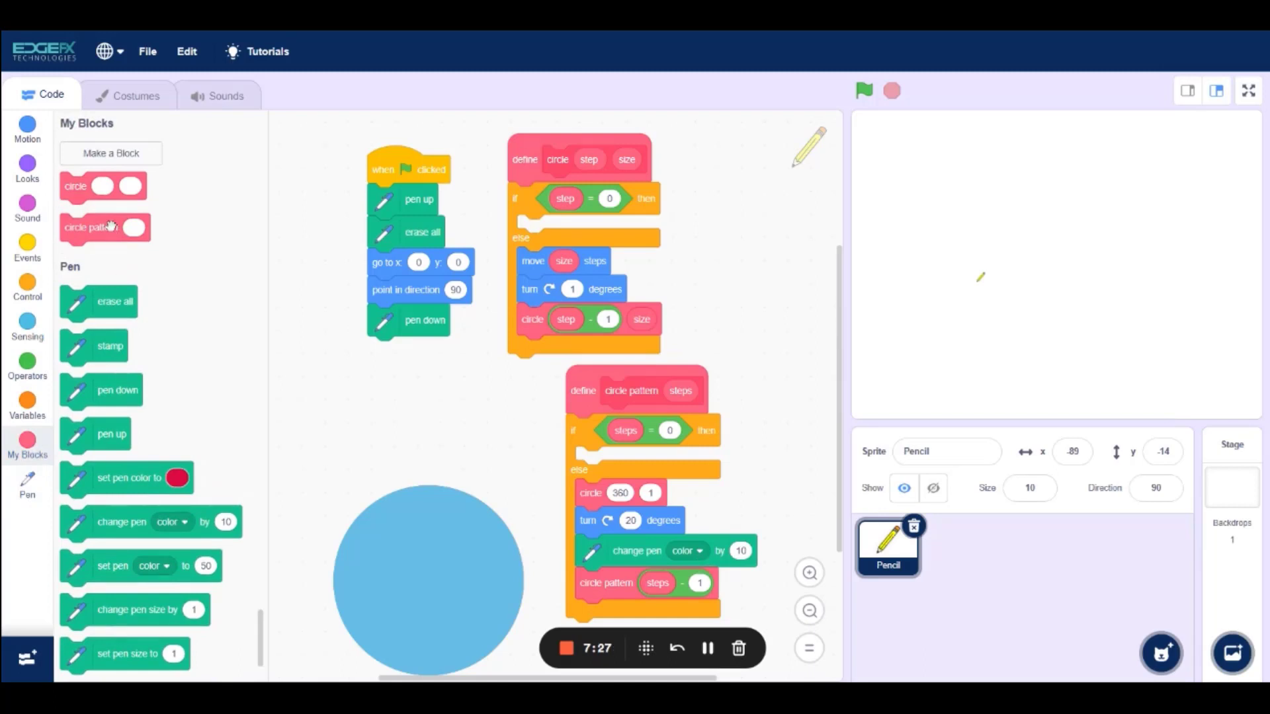
{"action": "left_click_drag", "start_coordinate": [94, 228], "coordinate": [406, 350]}
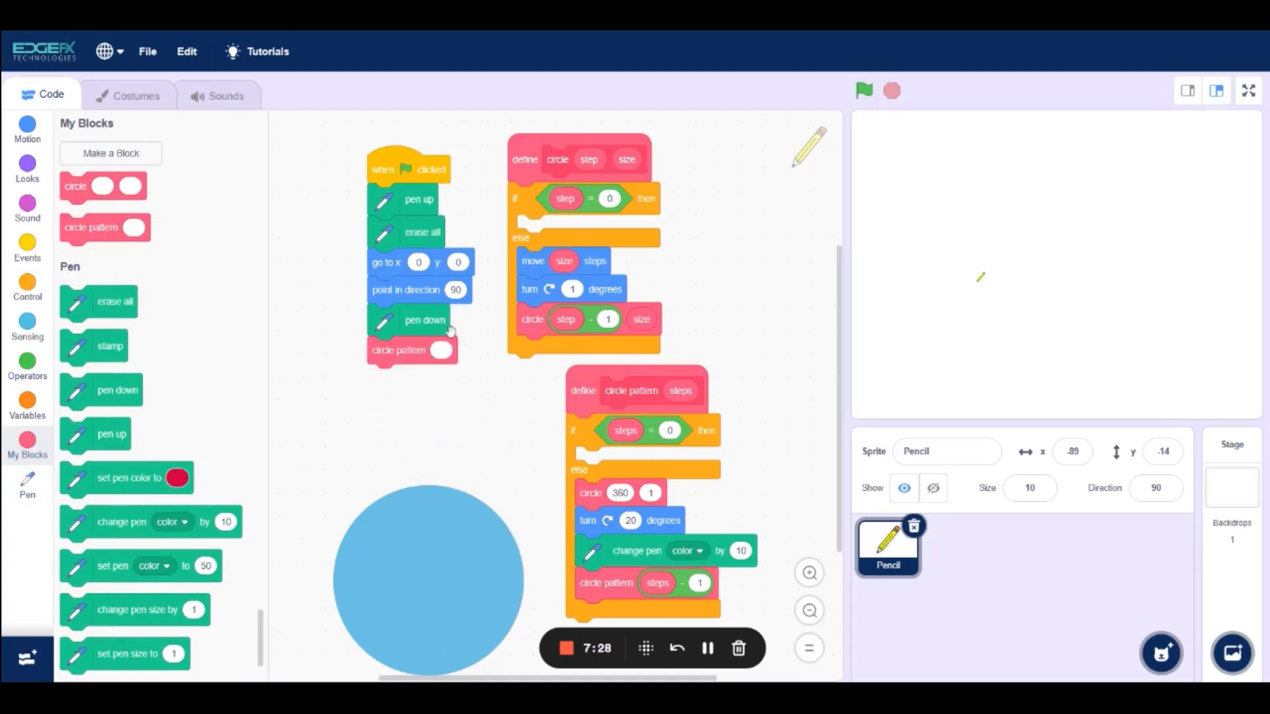
{"action": "left_click", "coordinate": [443, 351]}
{"action": "type", "text": "18"}
Step: Run the project with the green flag so the Pencil begins drawing the circle pattern
{"action": "left_click", "coordinate": [864, 90]}
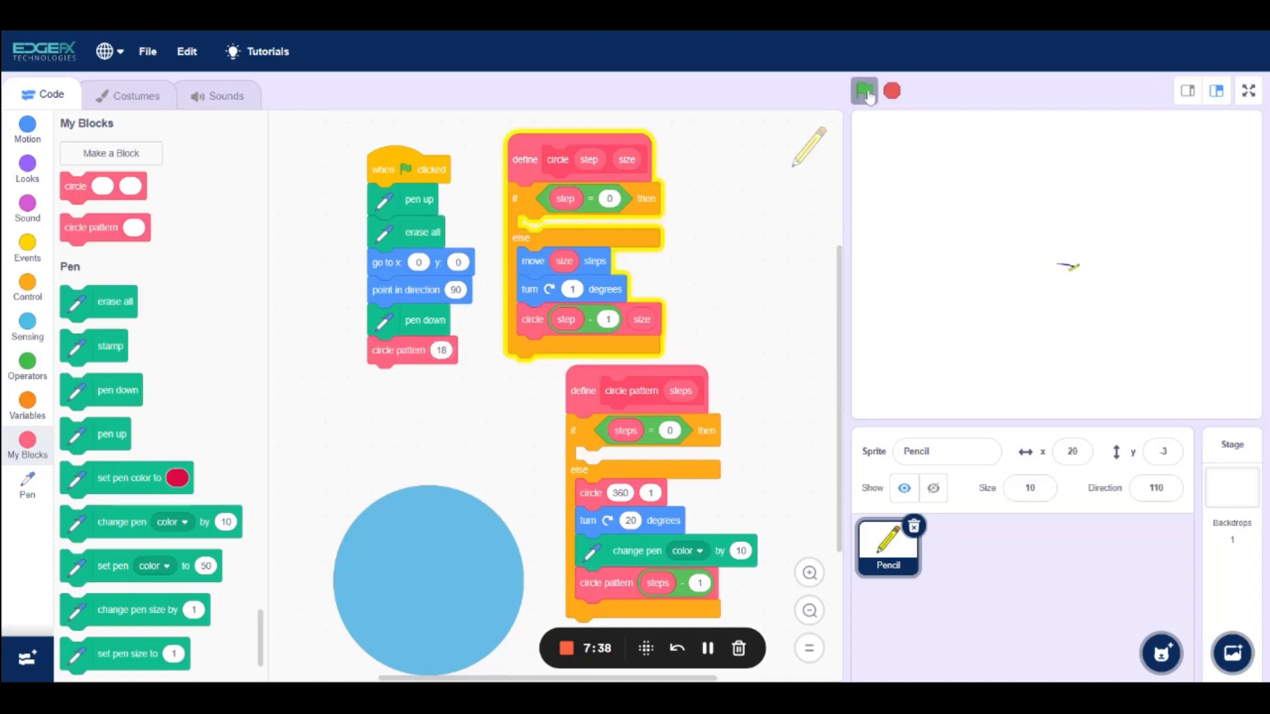